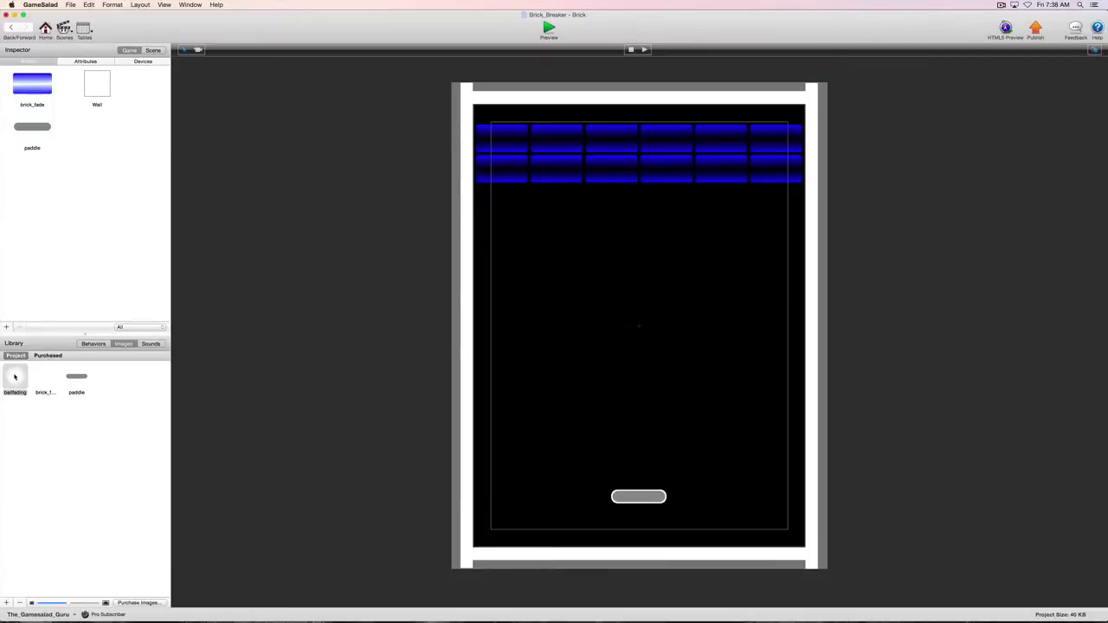
Drag the ballfading image from the Library into Actors to create a ballfading actor.
{"action": "left_click_drag", "start_coordinate": [14, 379], "coordinate": [107, 162]}
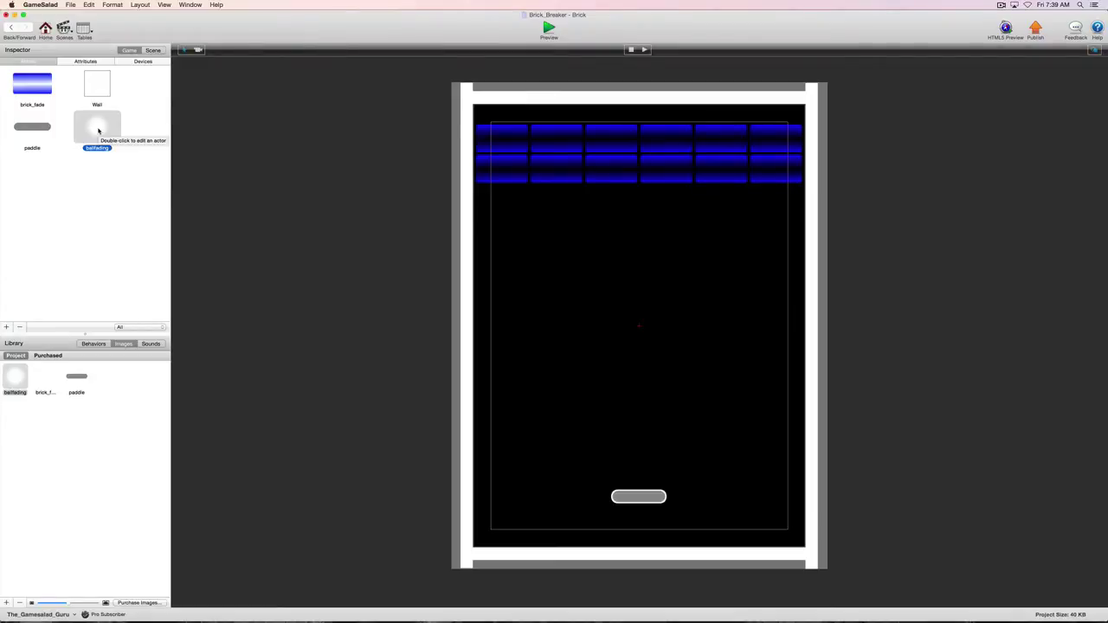
Set the ballfading actor's Physics Collision Shape to Circle and go back to the Brick scene.
{"action": "double_click", "coordinate": [97, 131]}
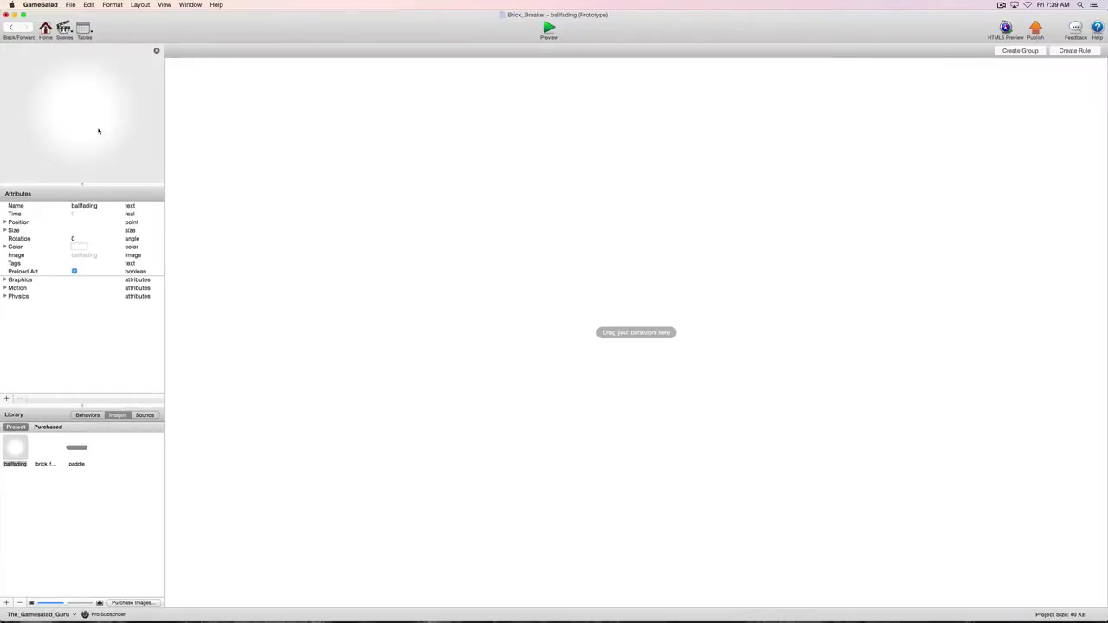
{"action": "left_click", "coordinate": [5, 296]}
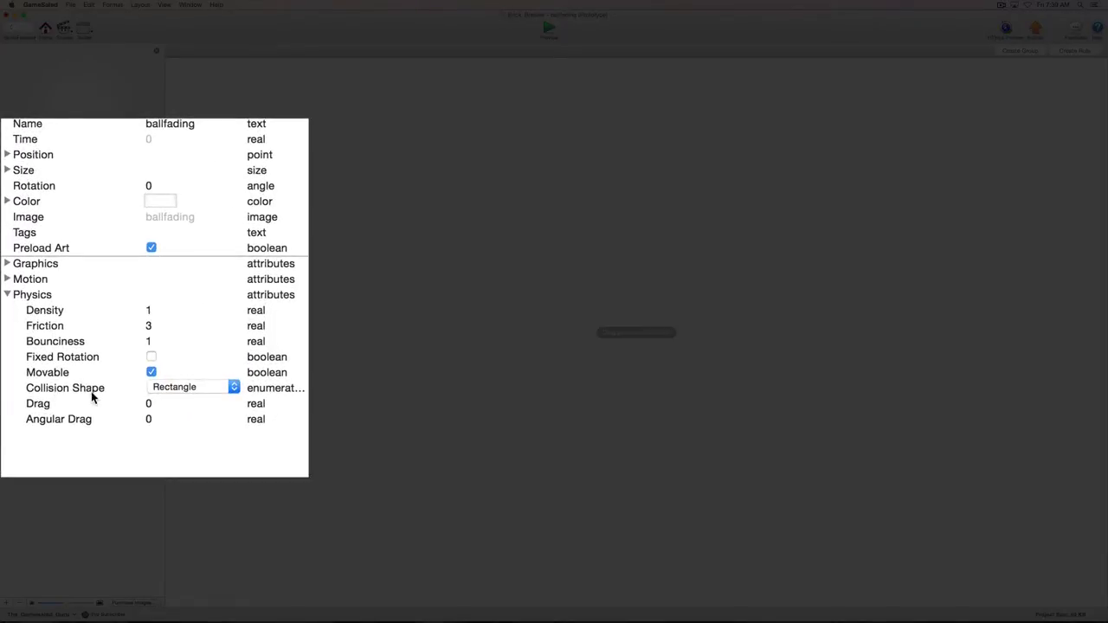
{"action": "left_click", "coordinate": [212, 387]}
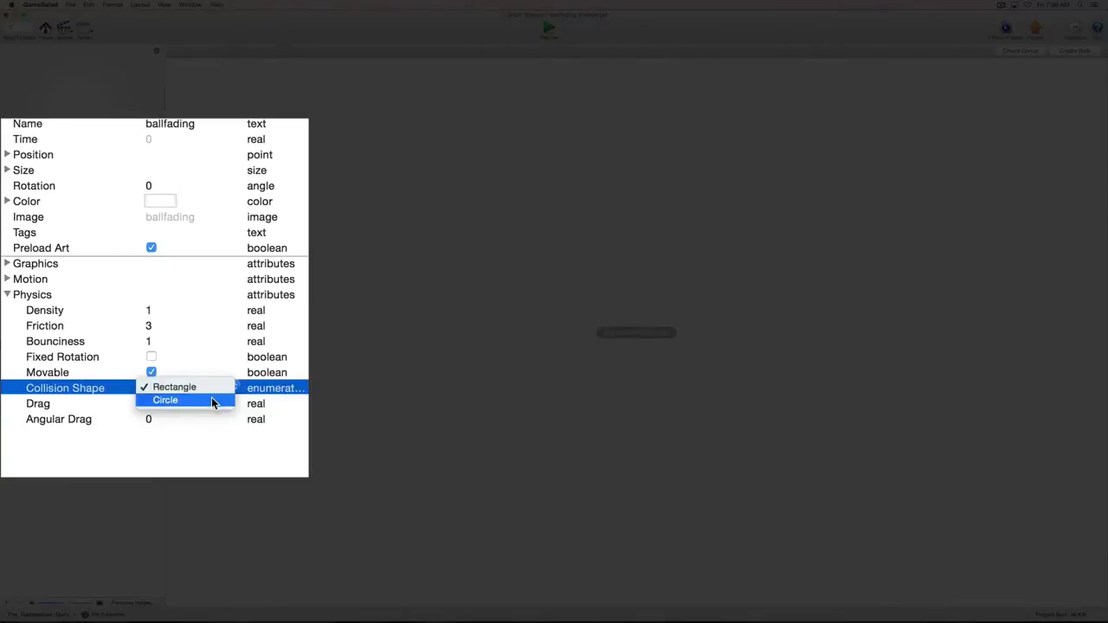
{"action": "left_click", "coordinate": [211, 401]}
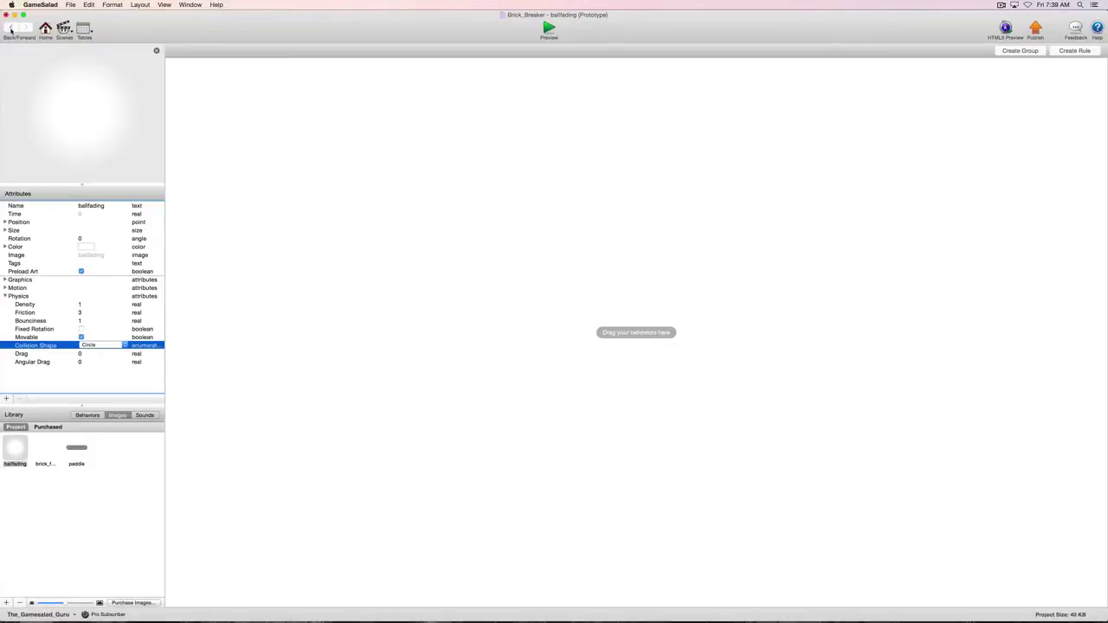
{"action": "left_click", "coordinate": [10, 29]}
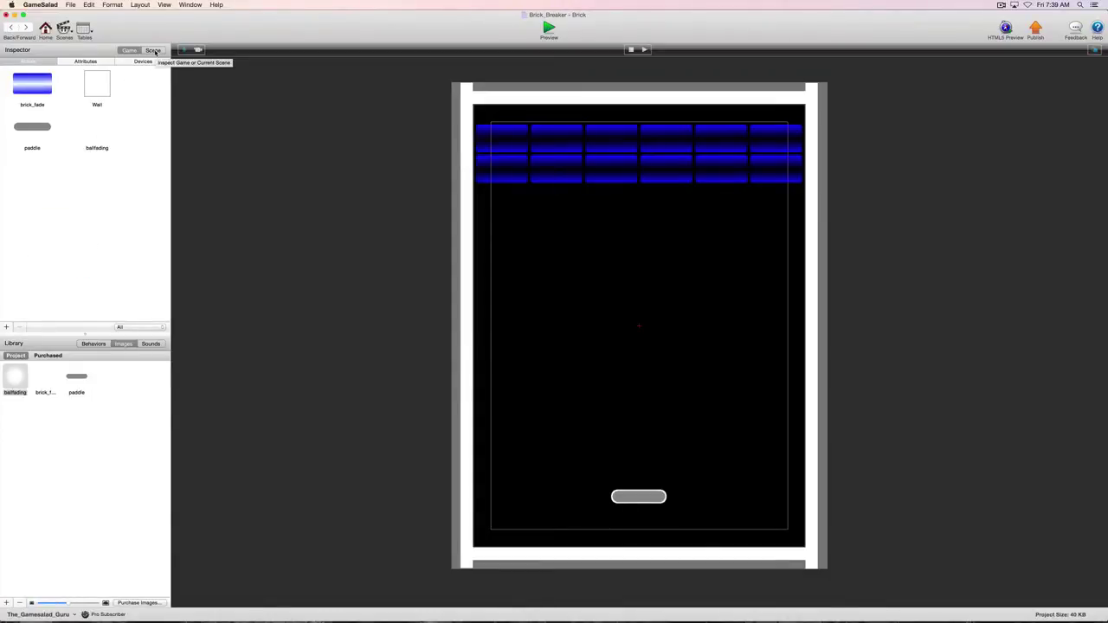
Change the Brick scene's Gravity Y attribute to 500 and return to the Game actors list.
{"action": "left_click", "coordinate": [153, 51]}
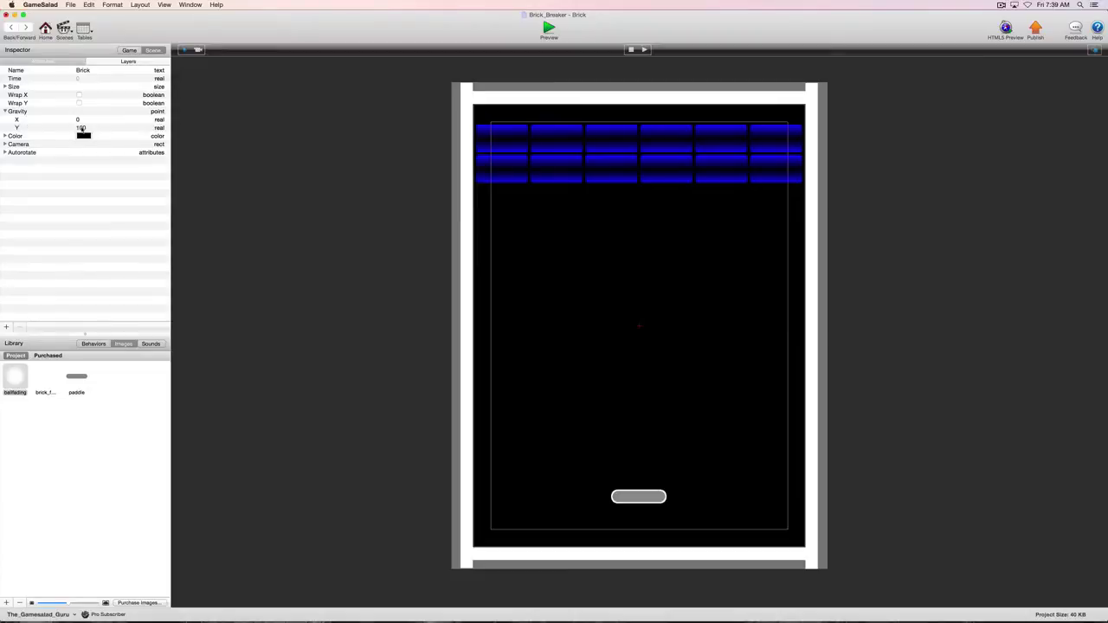
{"action": "double_click", "coordinate": [81, 128]}
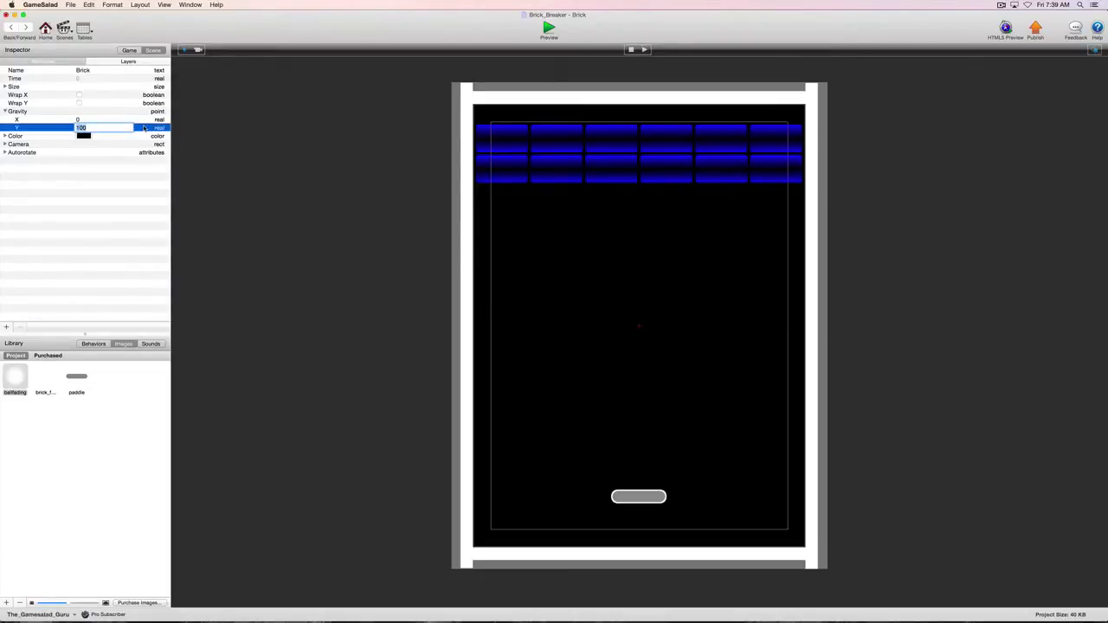
{"action": "type", "text": "500"}
{"action": "key", "text": "Return"}
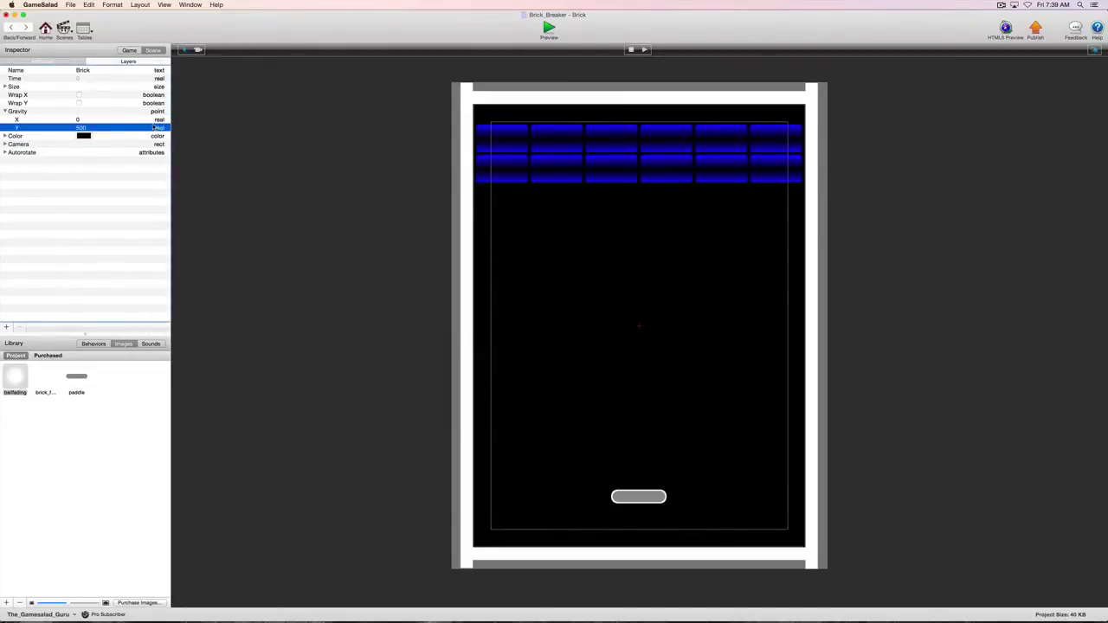
{"action": "left_click", "coordinate": [129, 50]}
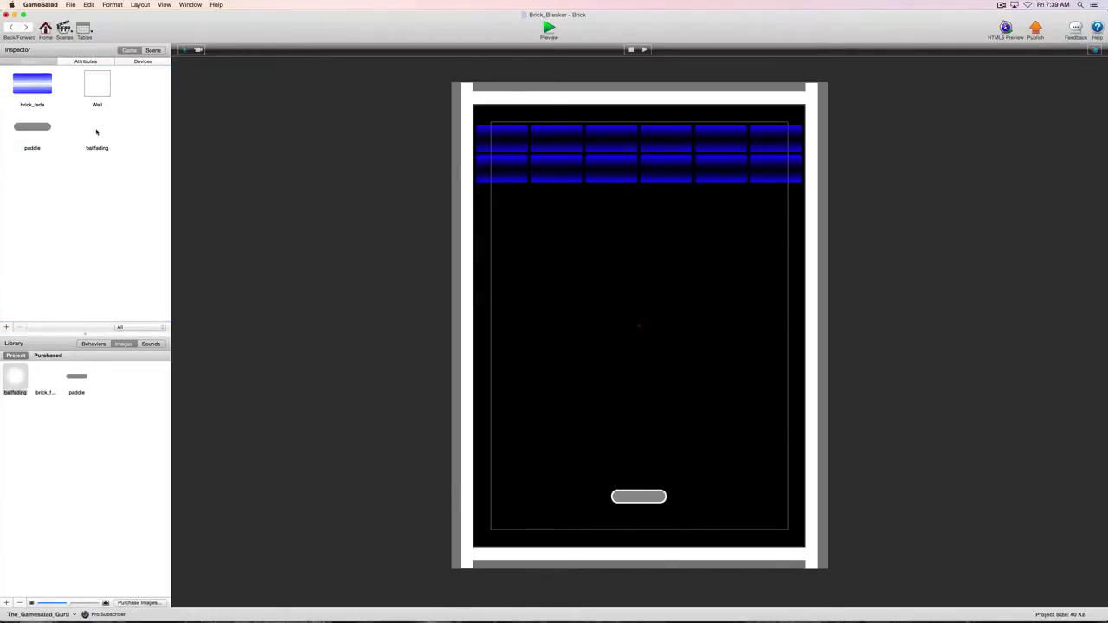
Place the ballfading actor in the scene above the paddle, then preview the game and come back.
{"action": "left_click_drag", "start_coordinate": [96, 131], "coordinate": [631, 251]}
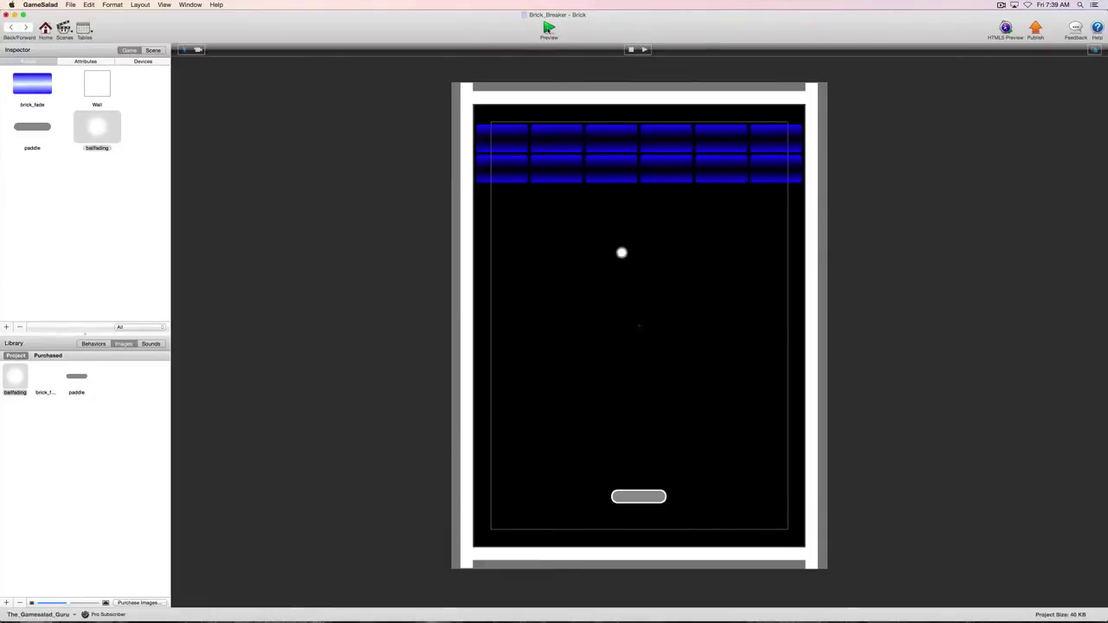
{"action": "left_click", "coordinate": [548, 29]}
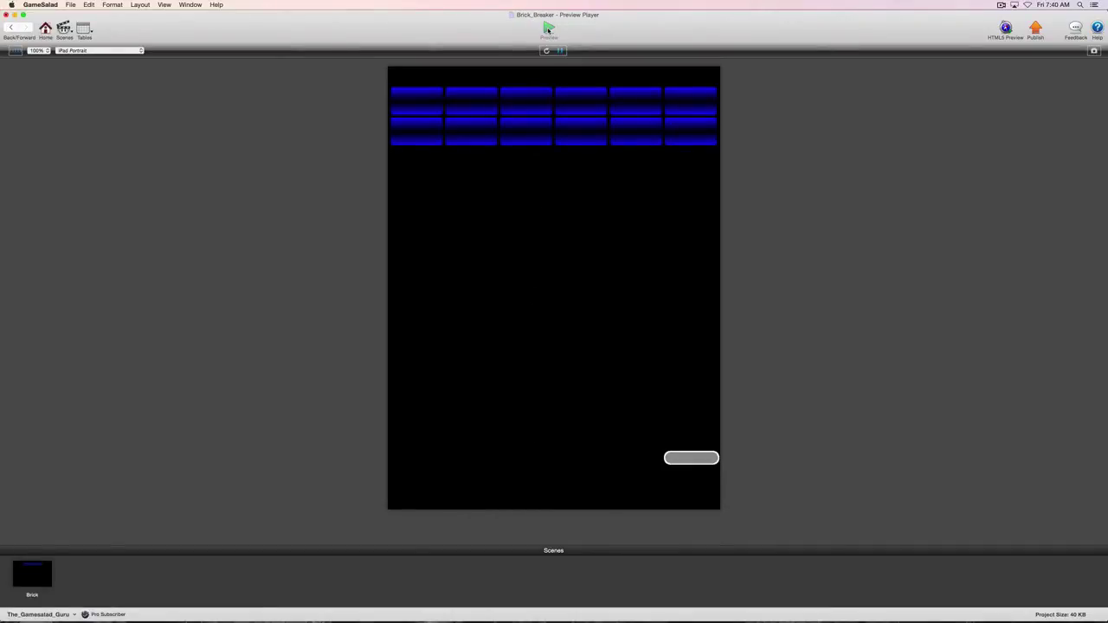
{"action": "left_click", "coordinate": [15, 29]}
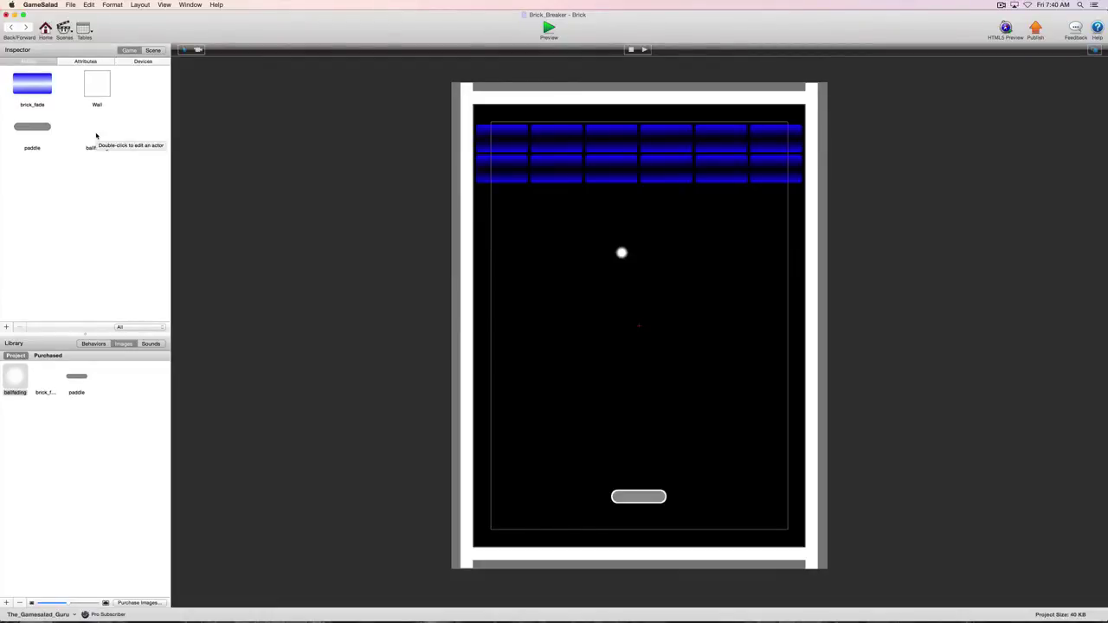
Give ballfading a Collide behavior targeting actor type Wall, then add a second Collide behavior.
{"action": "double_click", "coordinate": [96, 136]}
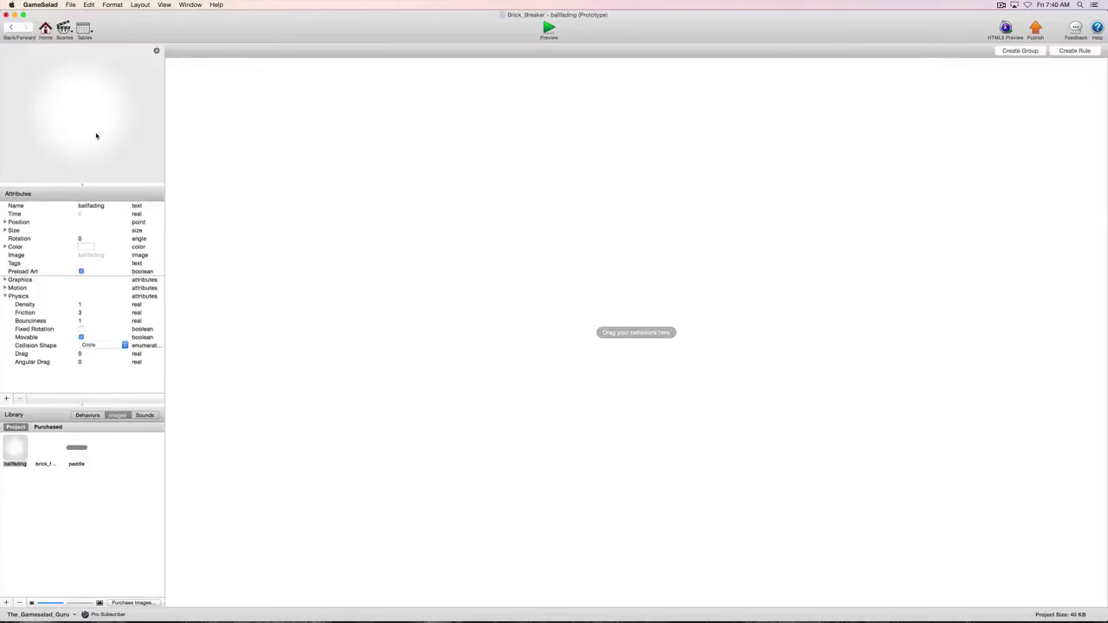
{"action": "left_click", "coordinate": [89, 416]}
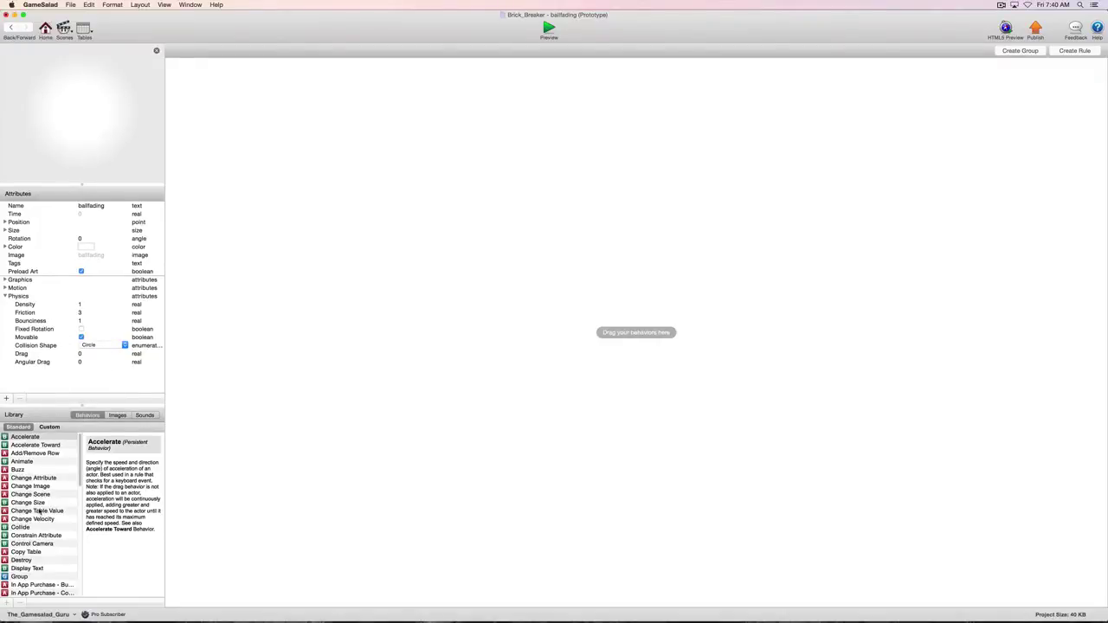
{"action": "left_click_drag", "start_coordinate": [20, 527], "coordinate": [282, 147]}
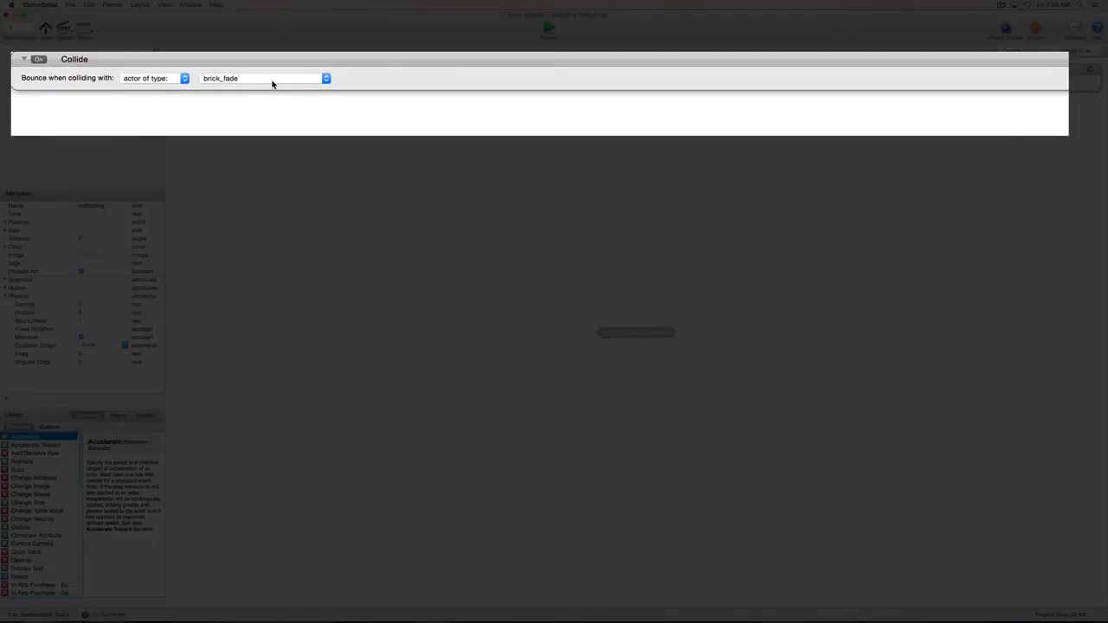
{"action": "left_click", "coordinate": [357, 83]}
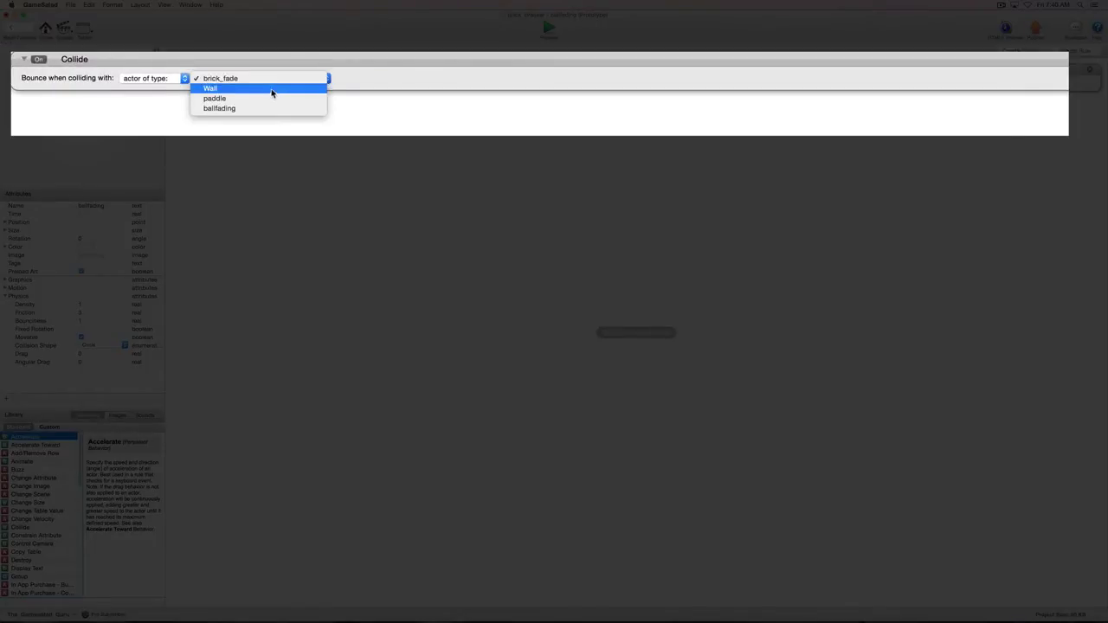
{"action": "left_click", "coordinate": [272, 90]}
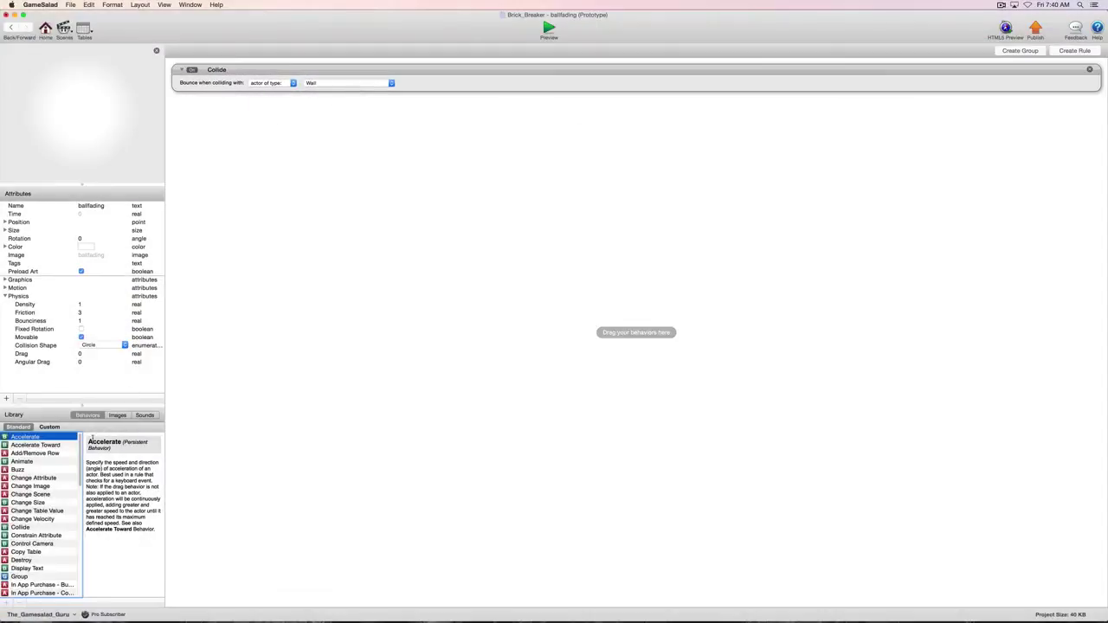
{"action": "left_click_drag", "start_coordinate": [20, 528], "coordinate": [273, 120]}
Point the second Collide at paddle, then duplicate it and retarget the copy to brick_fade.
{"action": "left_click", "coordinate": [355, 122]}
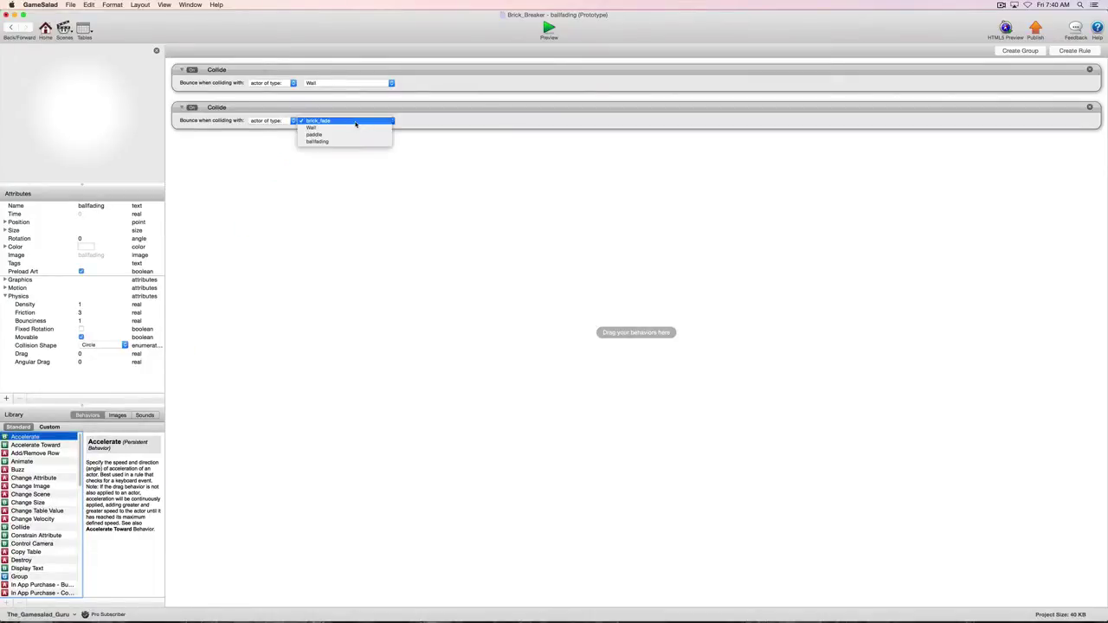
{"action": "left_click", "coordinate": [350, 135]}
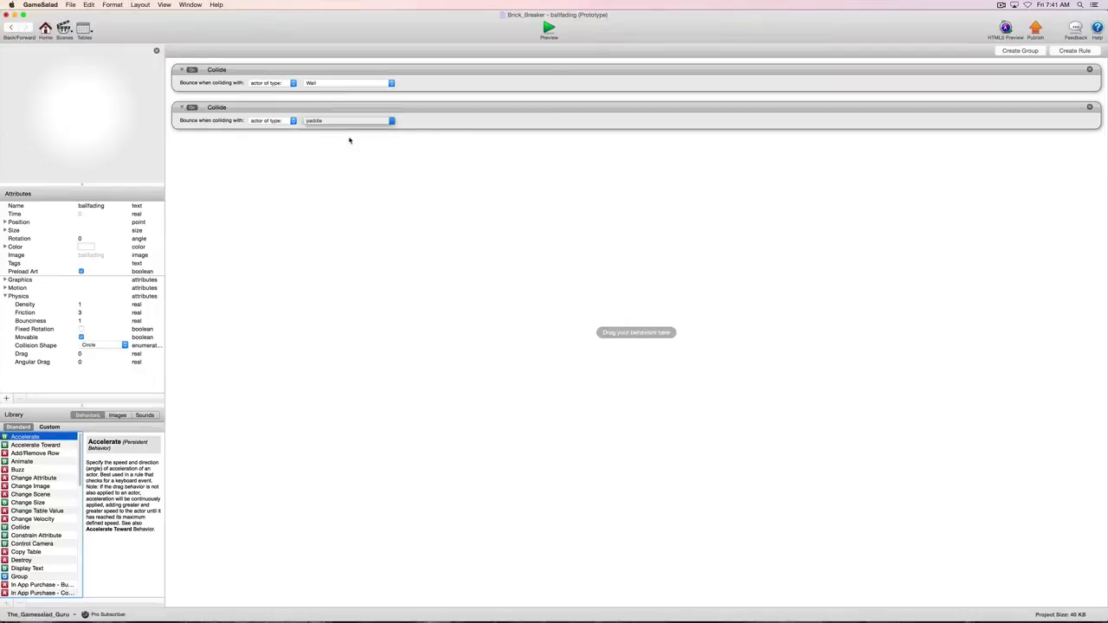
{"action": "left_click", "coordinate": [443, 110]}
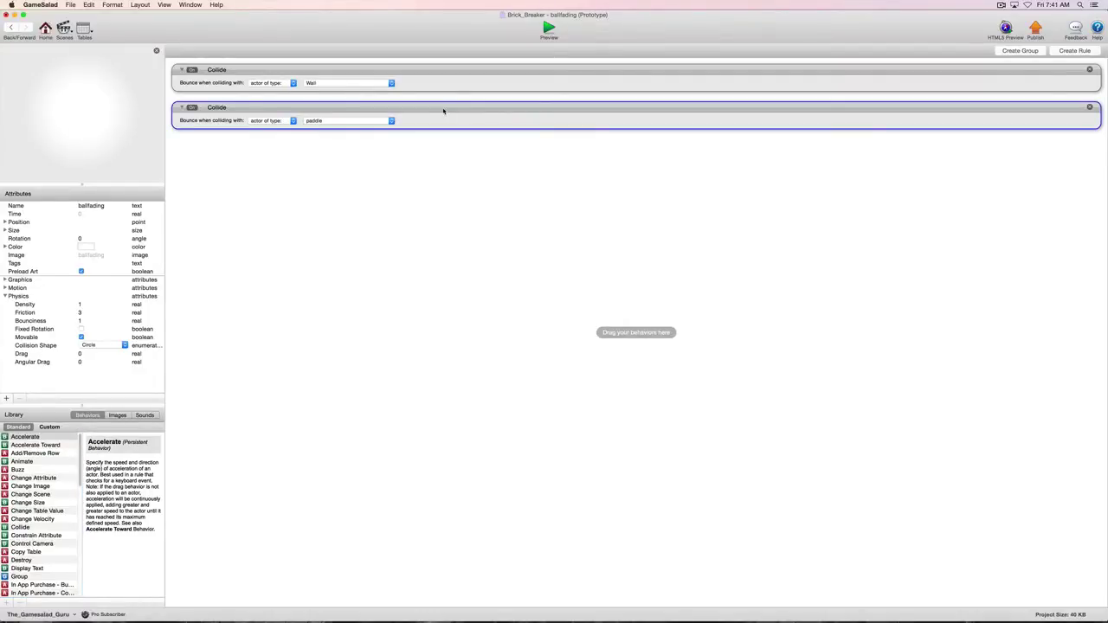
{"action": "left_click_drag", "start_coordinate": [444, 110], "coordinate": [443, 161], "text": "alt"}
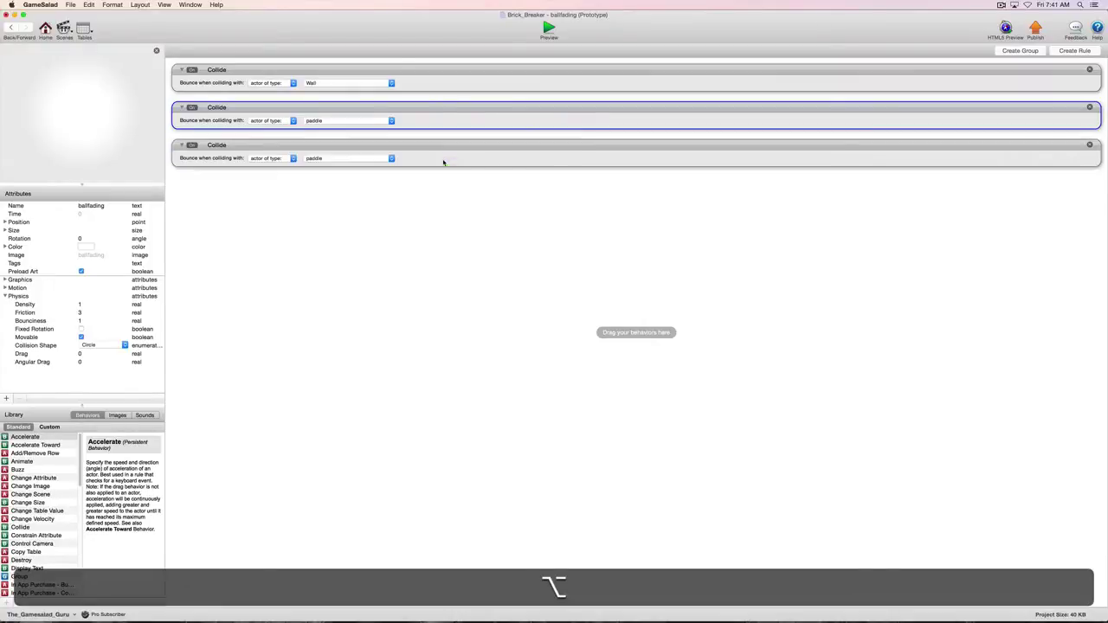
{"action": "left_click", "coordinate": [347, 158]}
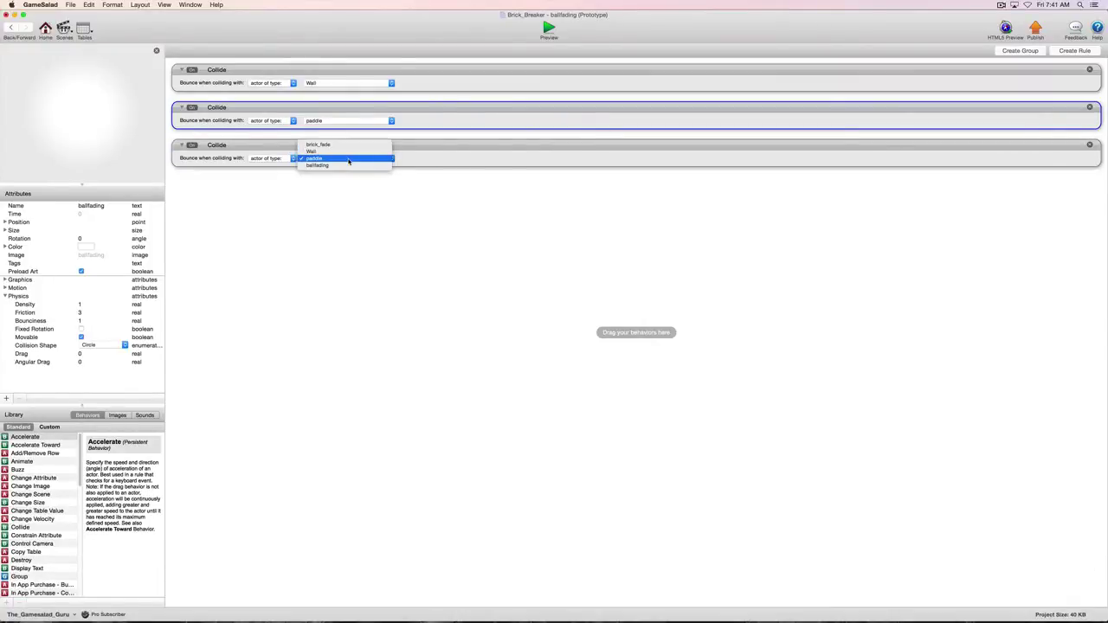
{"action": "left_click", "coordinate": [349, 145]}
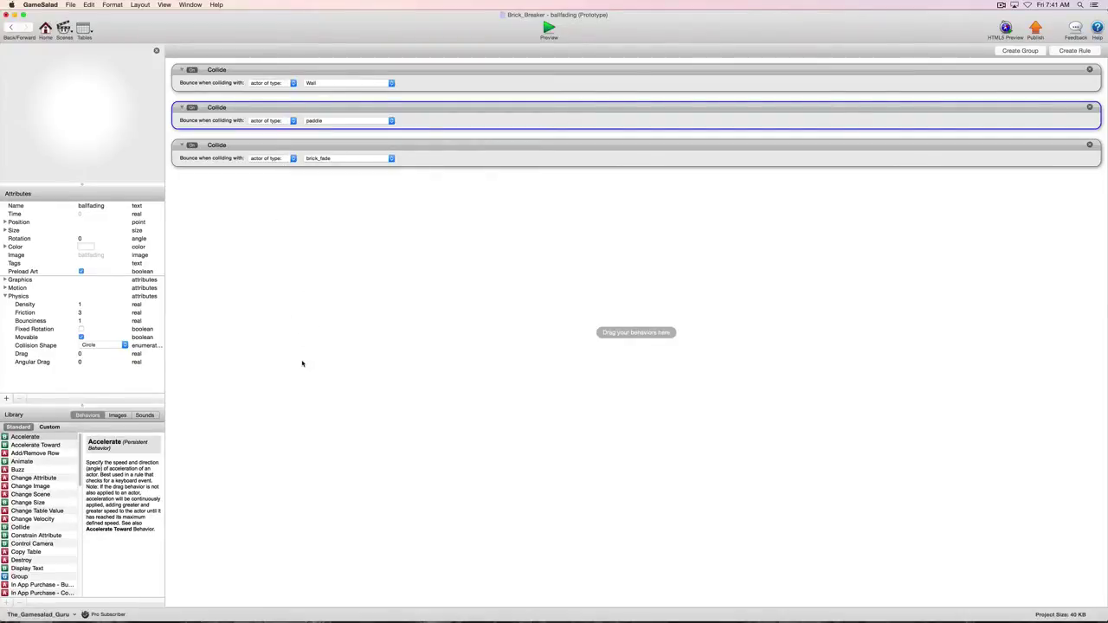
Delete the brick_fade, paddle and Wall Collide behaviors from ballfading, then go Home.
{"action": "left_click", "coordinate": [1090, 145]}
{"action": "left_click", "coordinate": [1089, 107]}
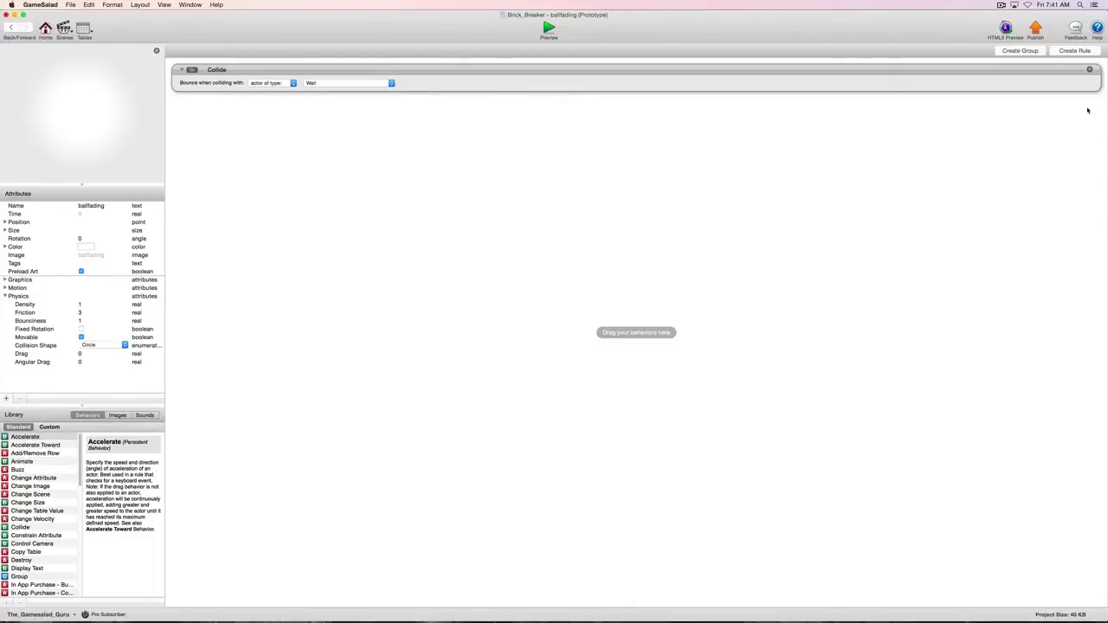
{"action": "left_click", "coordinate": [1090, 69]}
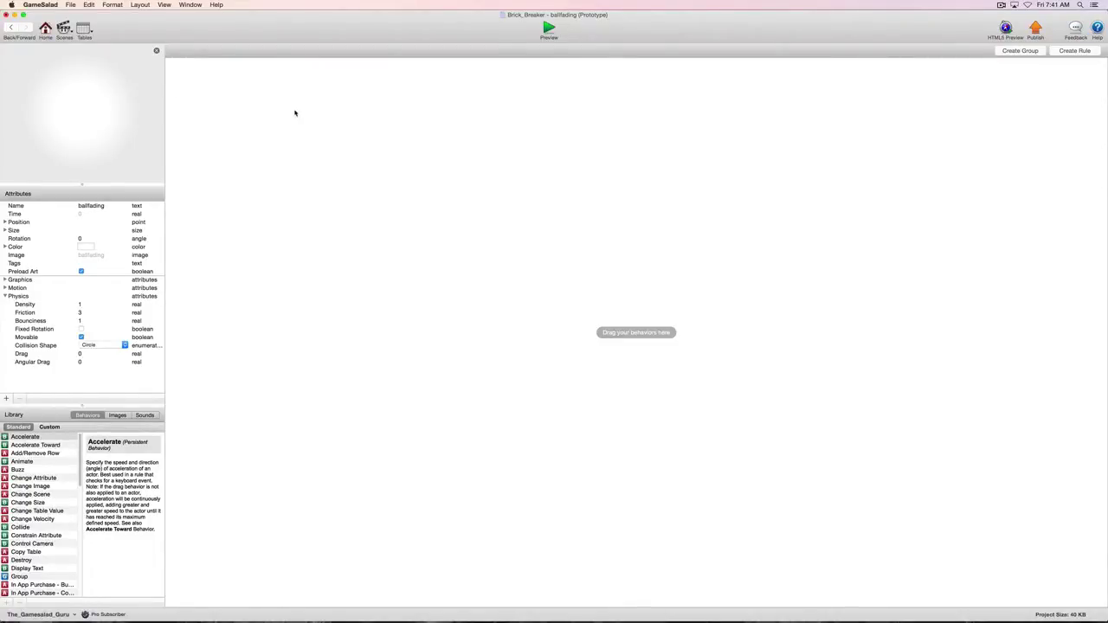
{"action": "left_click", "coordinate": [47, 33]}
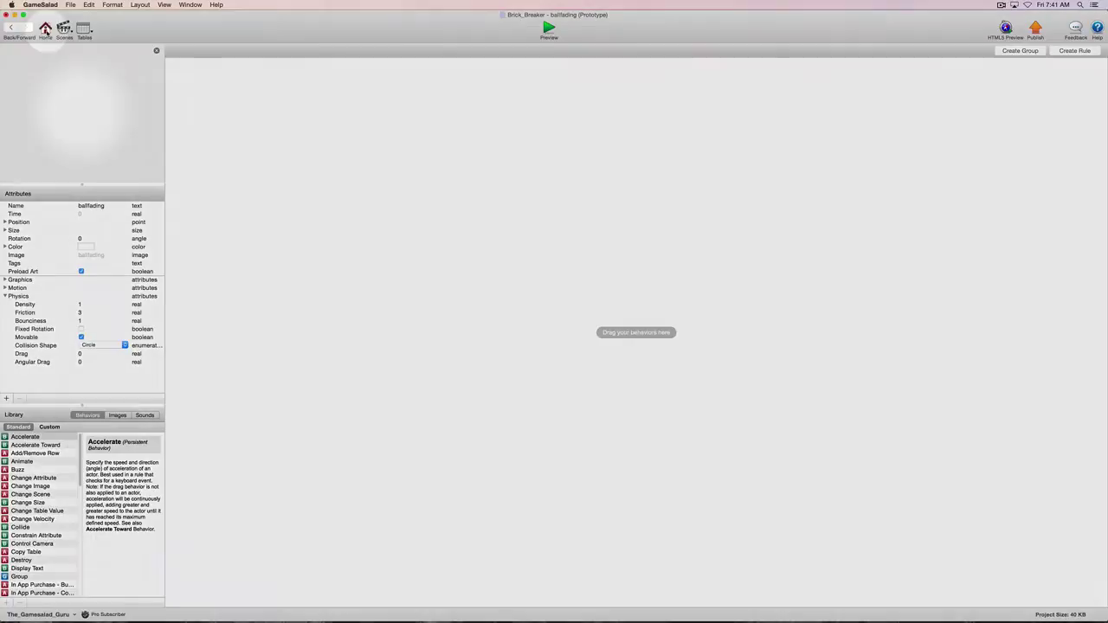
In the project's Actors list, add a new actor tag named Collide.
{"action": "left_click", "coordinate": [45, 31]}
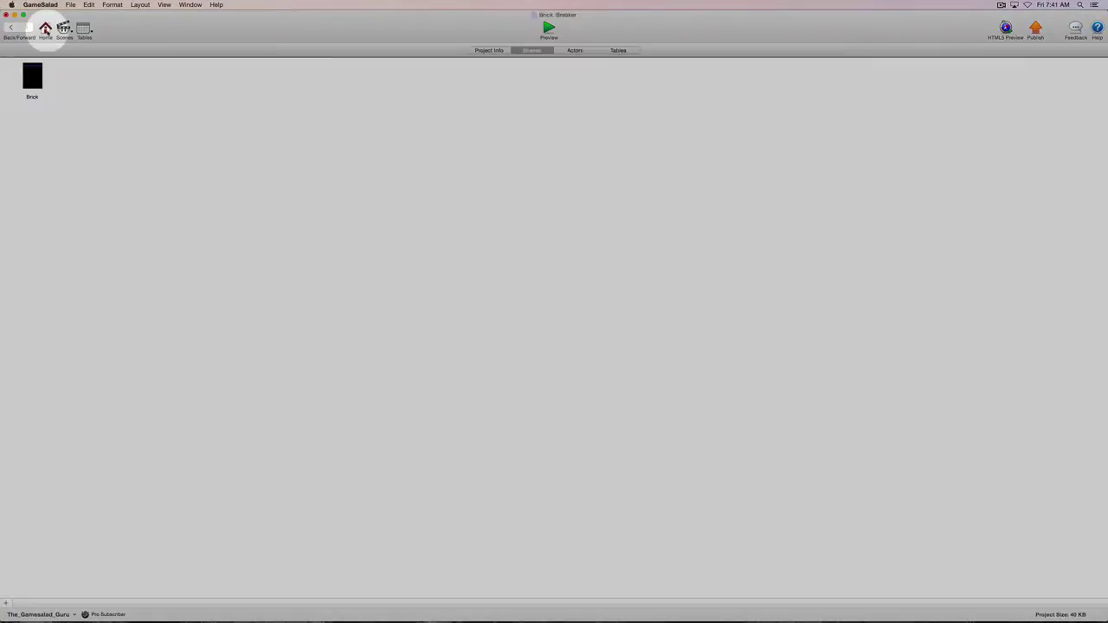
{"action": "left_click", "coordinate": [576, 51]}
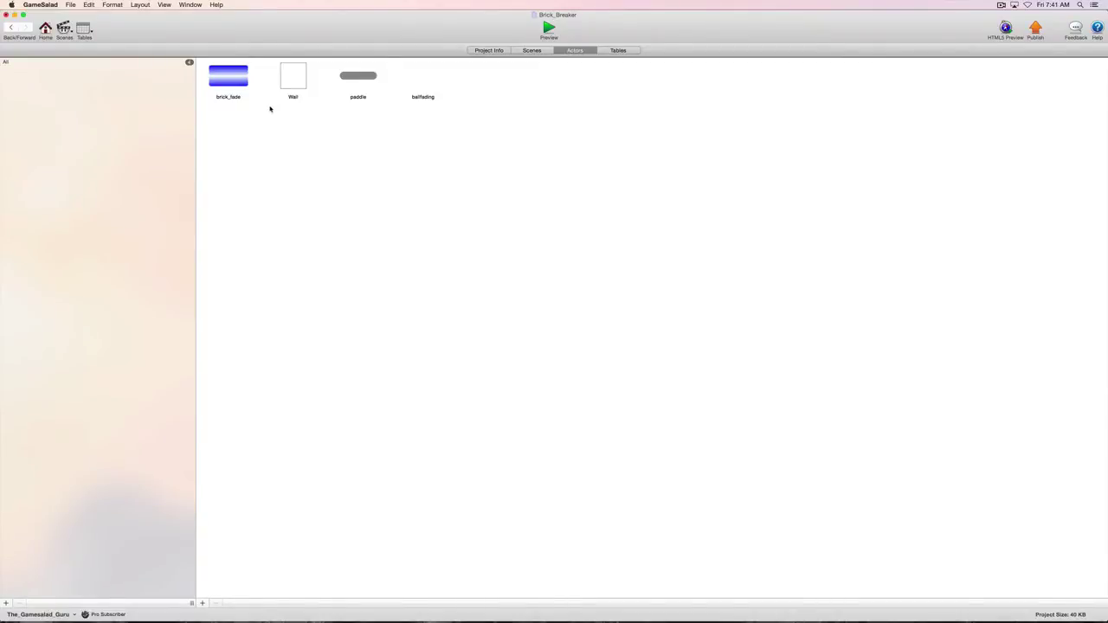
{"action": "left_click", "coordinate": [6, 603]}
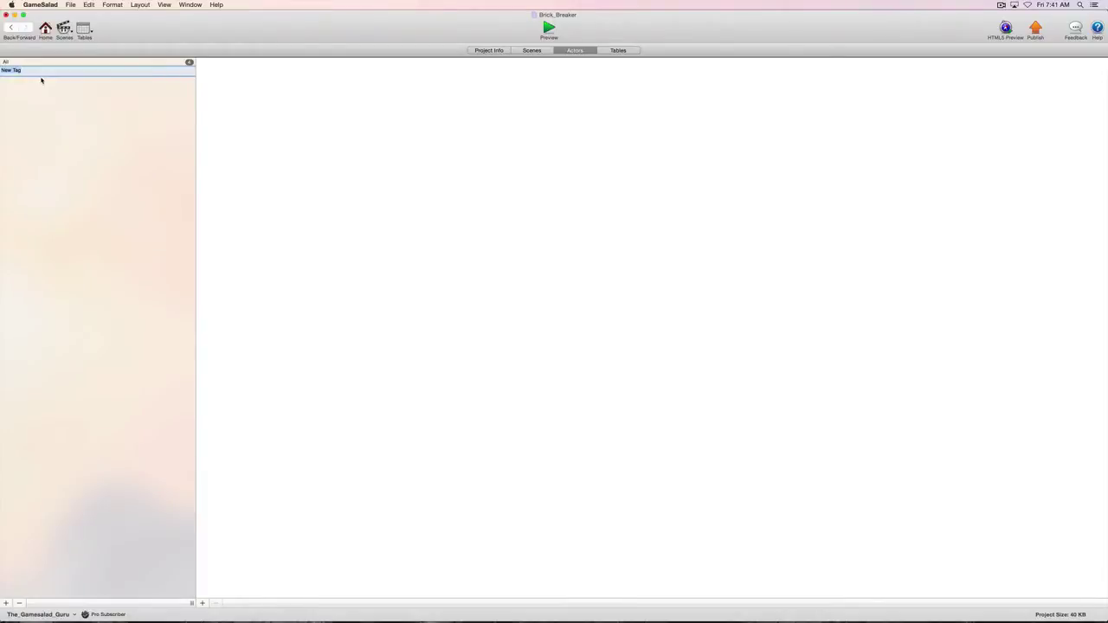
{"action": "type", "text": "Collide"}
{"action": "key", "text": "Return"}
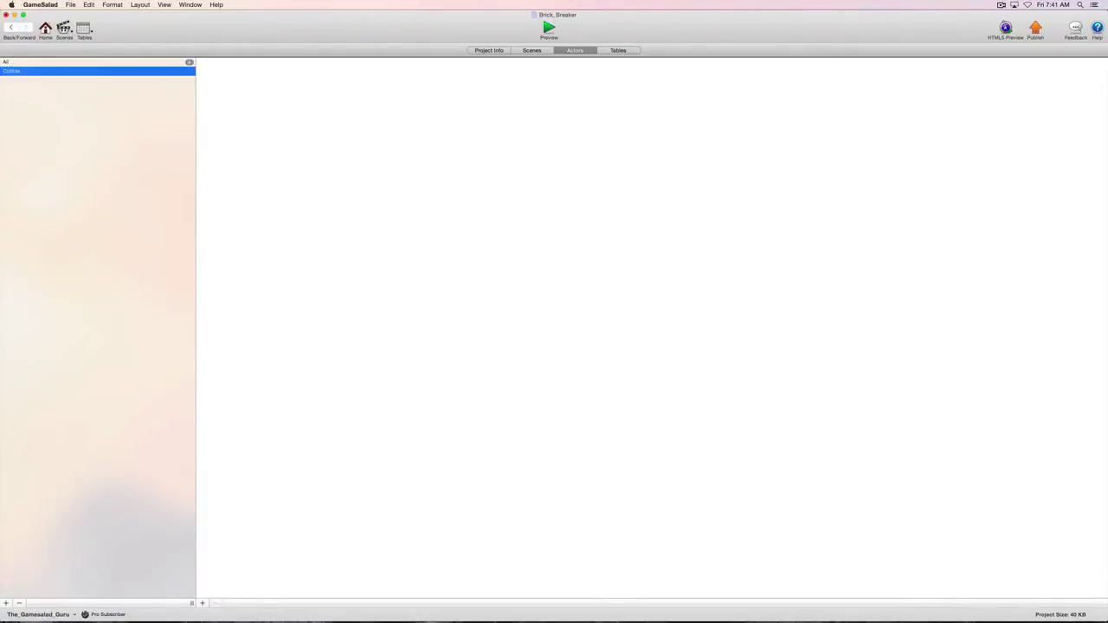
Add brick_fade, Wall and paddle to the Collide tag and check the tagged list.
{"action": "left_click", "coordinate": [16, 63]}
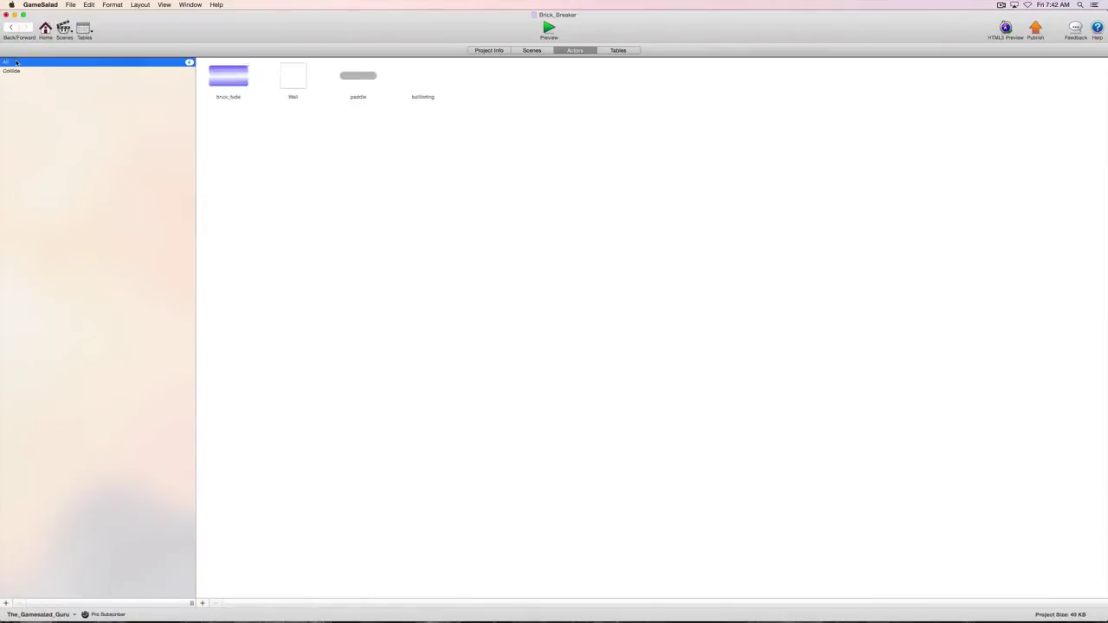
{"action": "left_click_drag", "start_coordinate": [237, 80], "coordinate": [130, 83]}
{"action": "left_click_drag", "start_coordinate": [122, 78], "coordinate": [122, 76]}
{"action": "left_click_drag", "start_coordinate": [294, 84], "coordinate": [156, 76]}
{"action": "left_click_drag", "start_coordinate": [357, 80], "coordinate": [160, 75]}
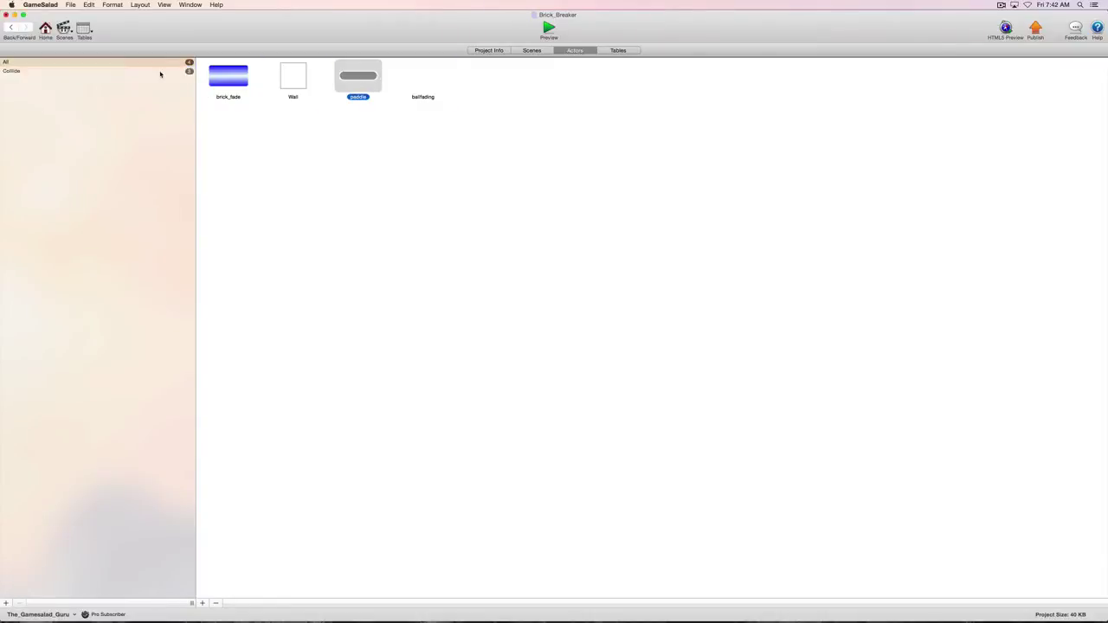
{"action": "left_click", "coordinate": [28, 72]}
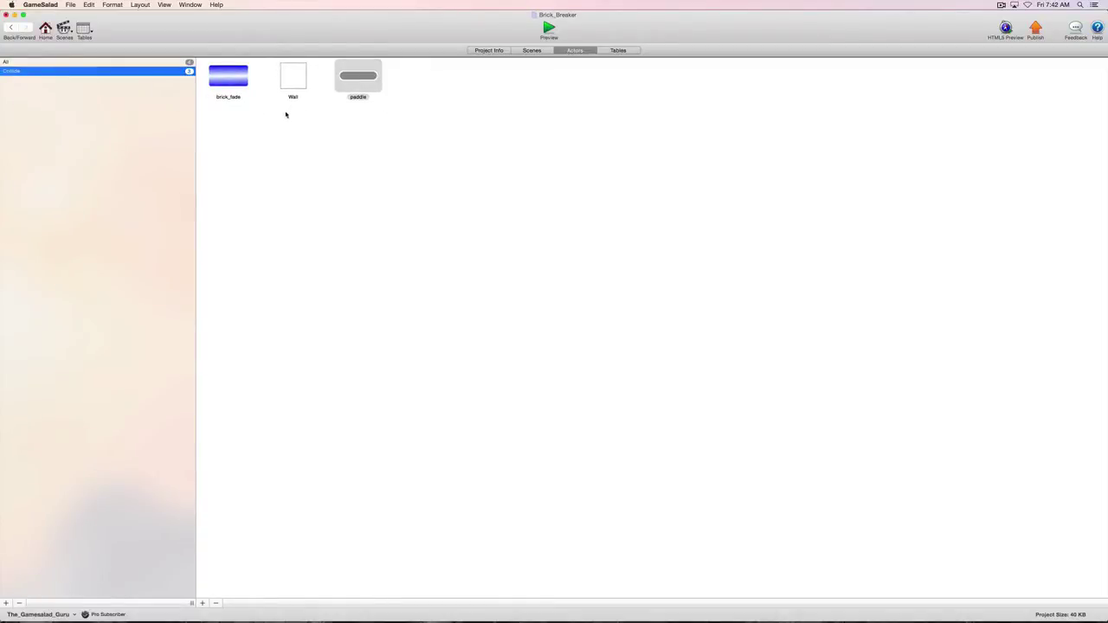
{"action": "left_click", "coordinate": [531, 51]}
Give ballfading a single Collide behavior that bounces off any actor with tag Collide.
{"action": "double_click", "coordinate": [32, 80]}
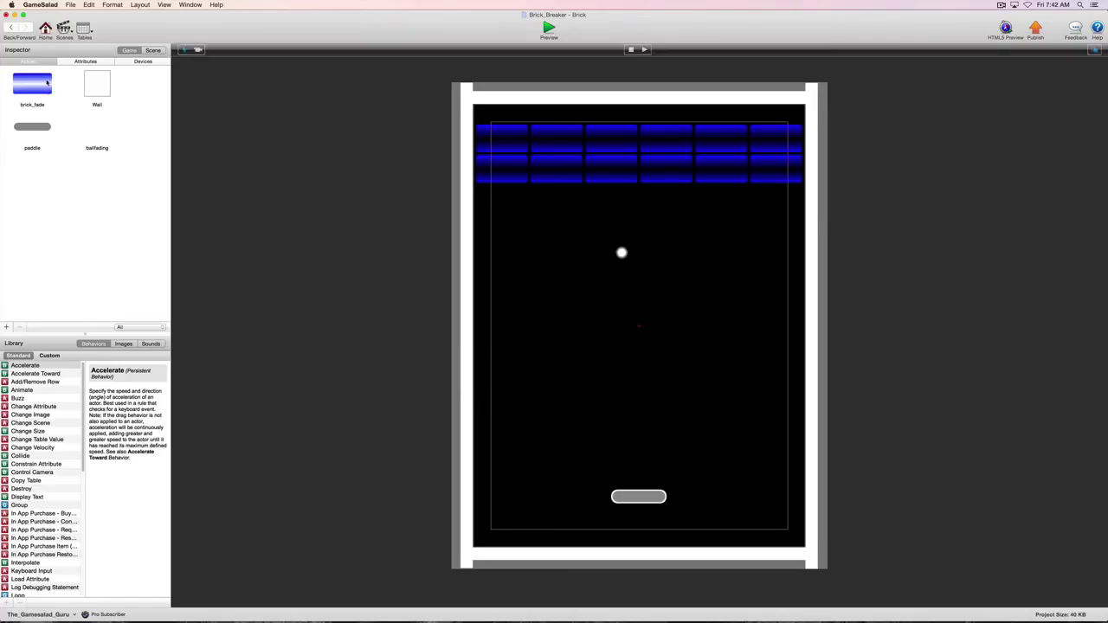
{"action": "double_click", "coordinate": [94, 129]}
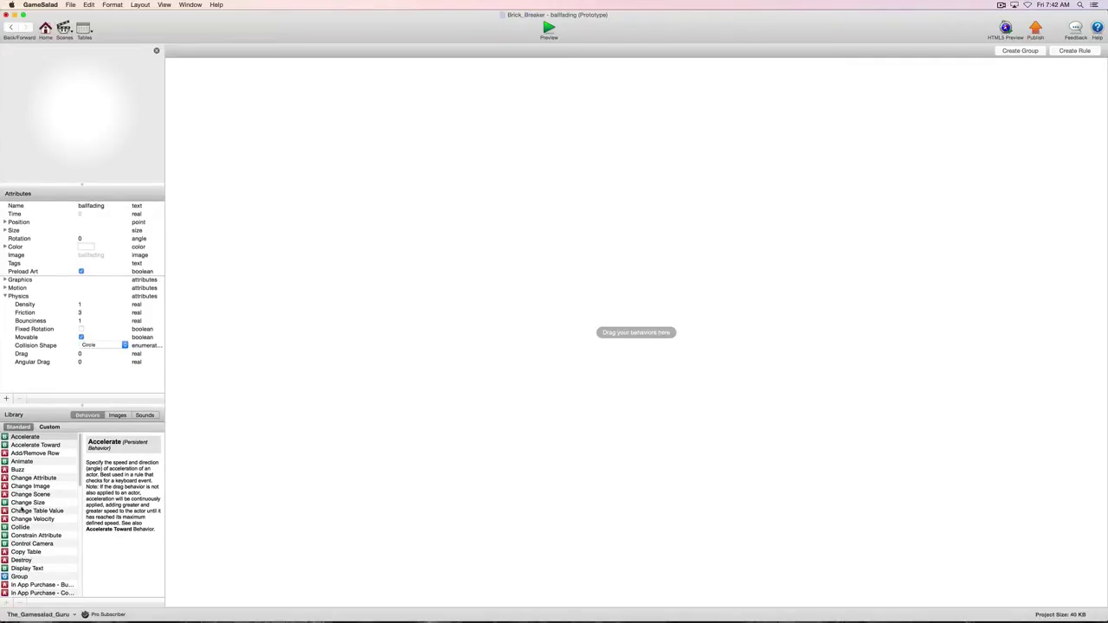
{"action": "left_click_drag", "start_coordinate": [19, 527], "coordinate": [255, 99]}
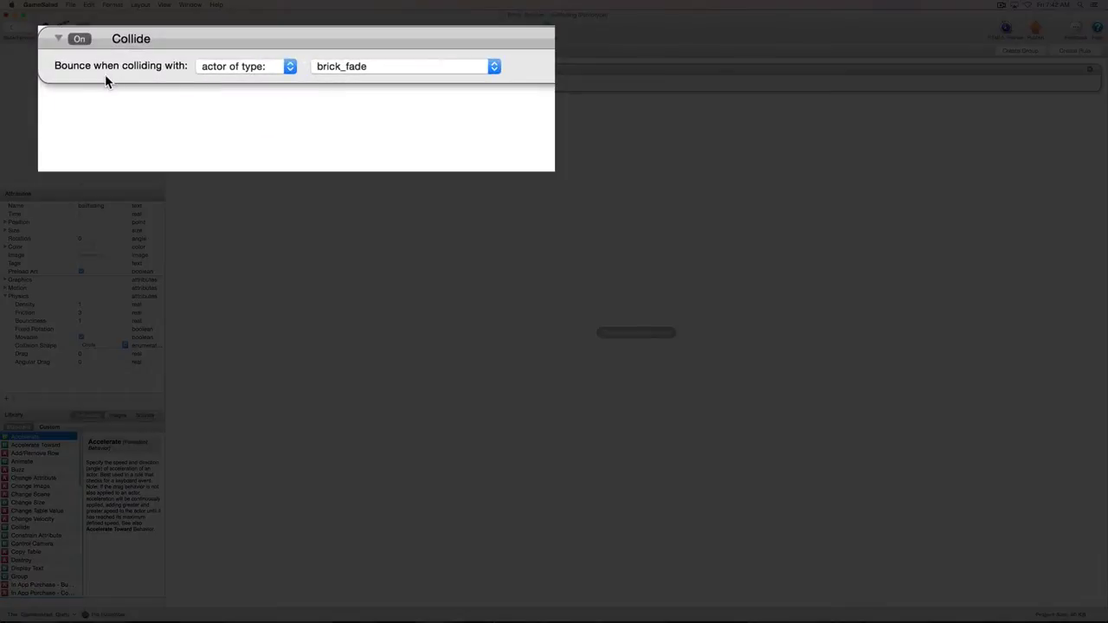
{"action": "left_click", "coordinate": [287, 68]}
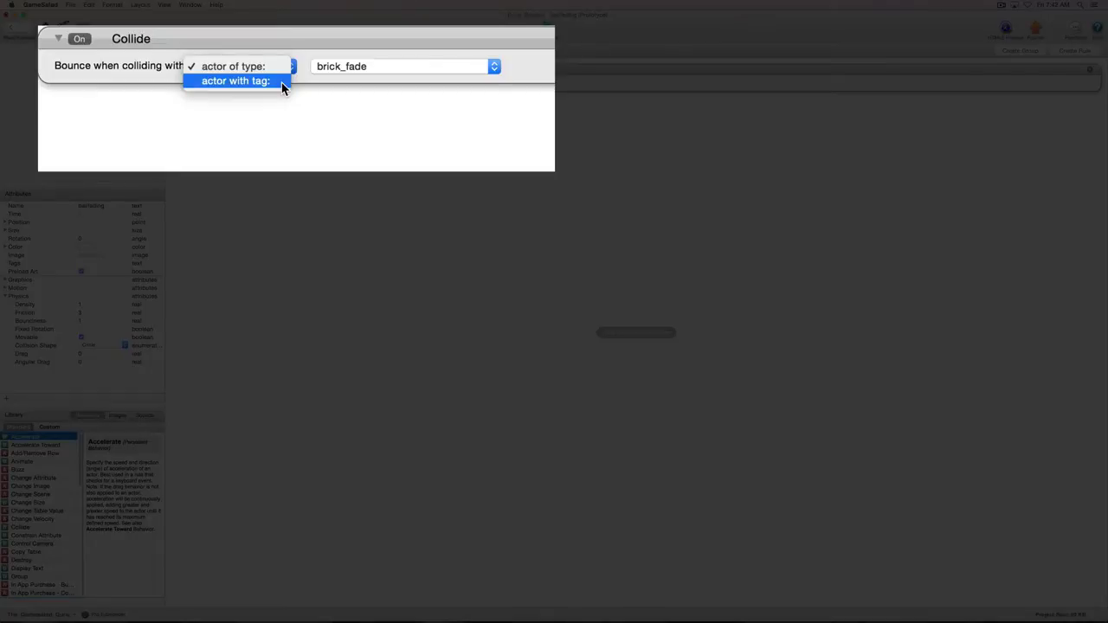
{"action": "left_click", "coordinate": [282, 82]}
{"action": "left_click", "coordinate": [432, 66]}
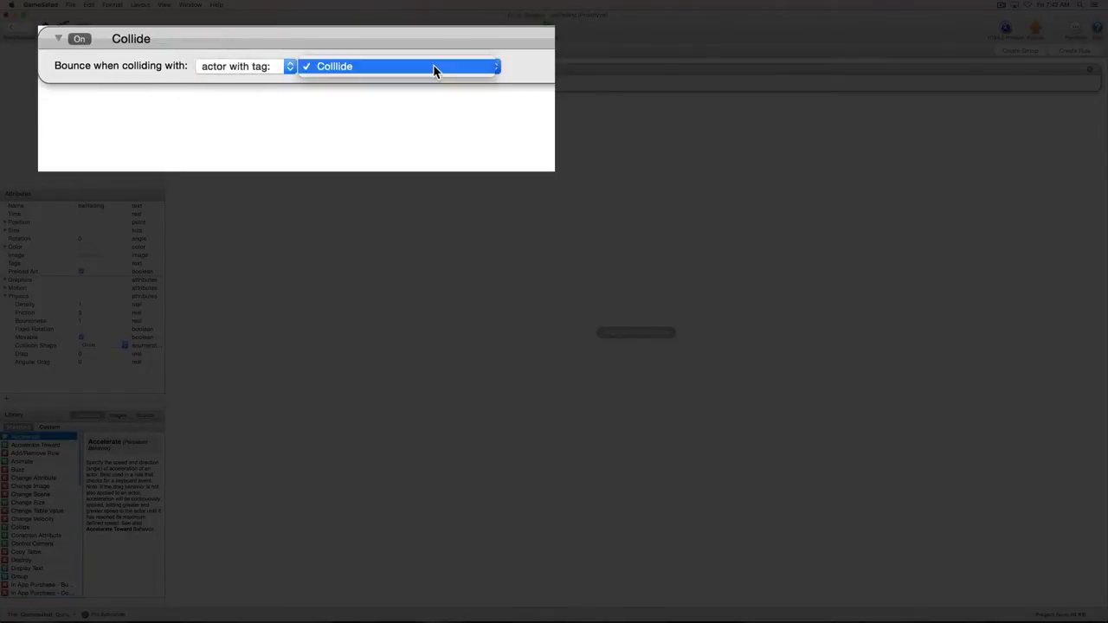
{"action": "left_click", "coordinate": [433, 66]}
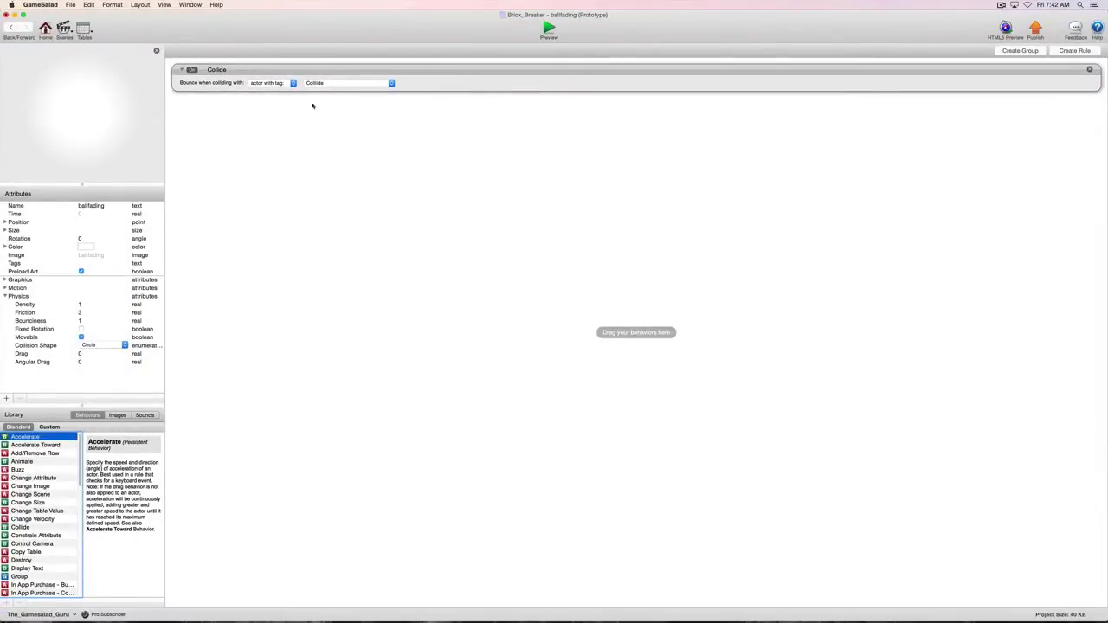
Preview the Brick Breaker game from the Brick scene, then return to the scene editor.
{"action": "left_click", "coordinate": [11, 27]}
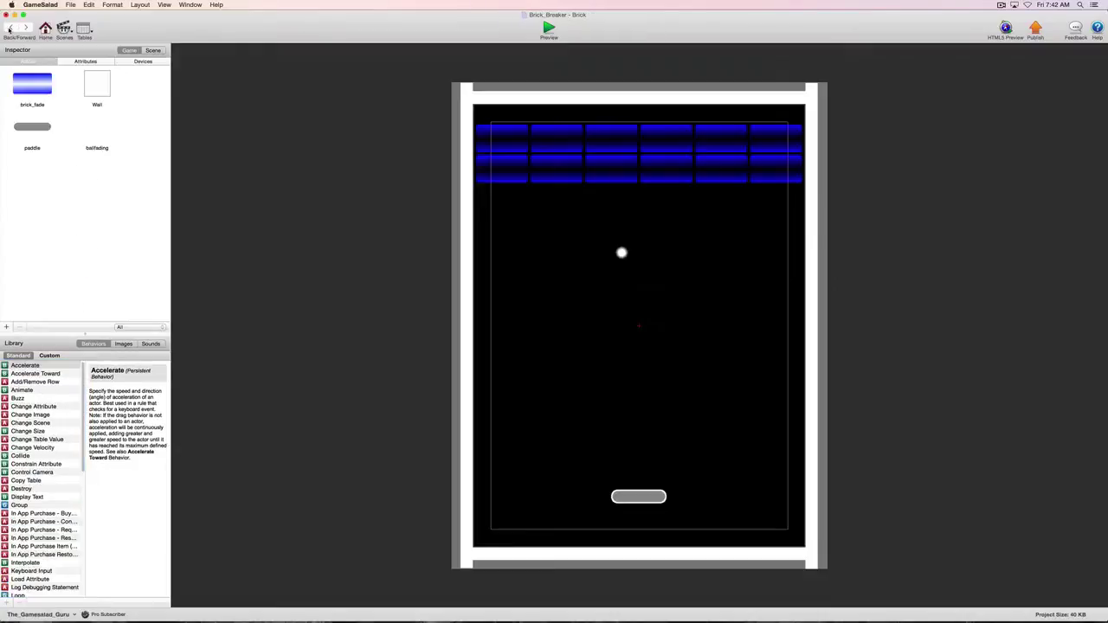
{"action": "left_click", "coordinate": [549, 29]}
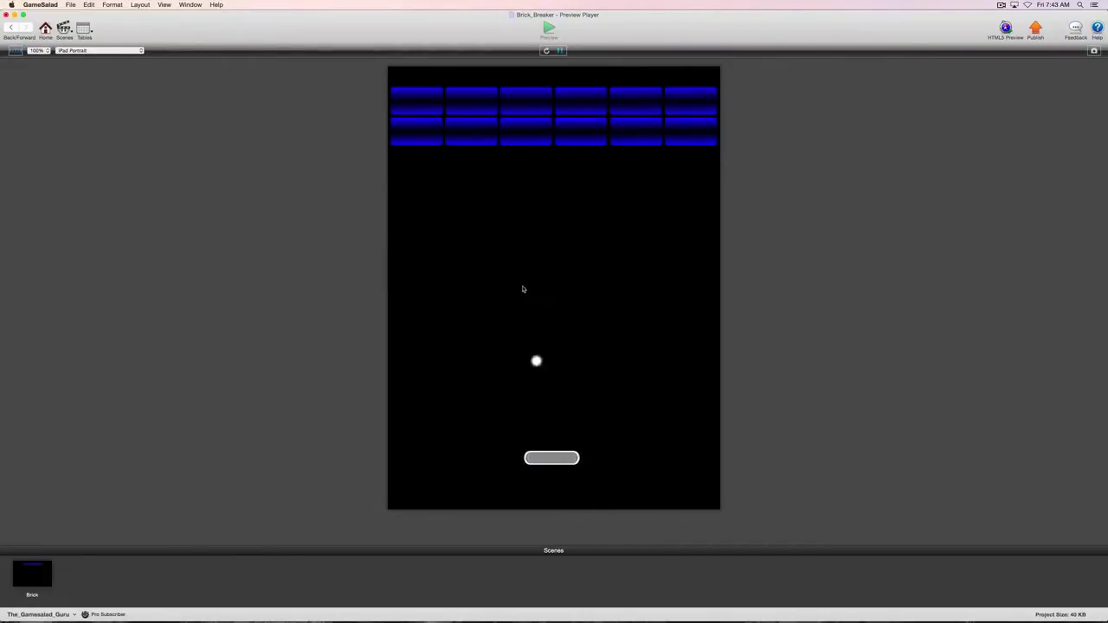
{"action": "left_click", "coordinate": [12, 29]}
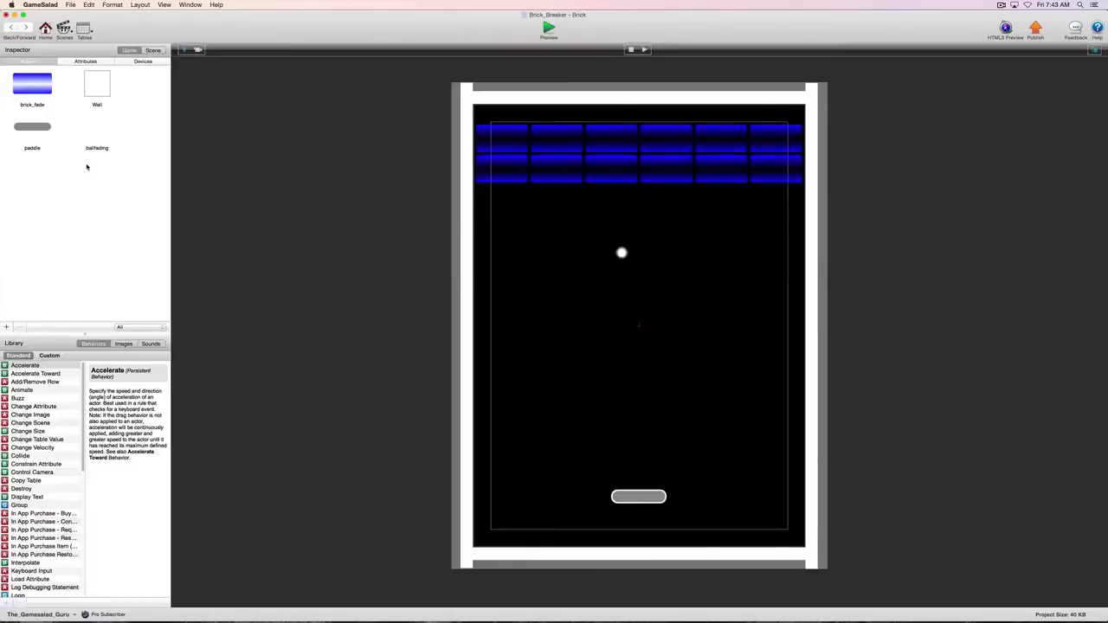
Set the paddle actor's Physics Bounciness to 1.3 and go back to the Brick scene.
{"action": "double_click", "coordinate": [39, 129]}
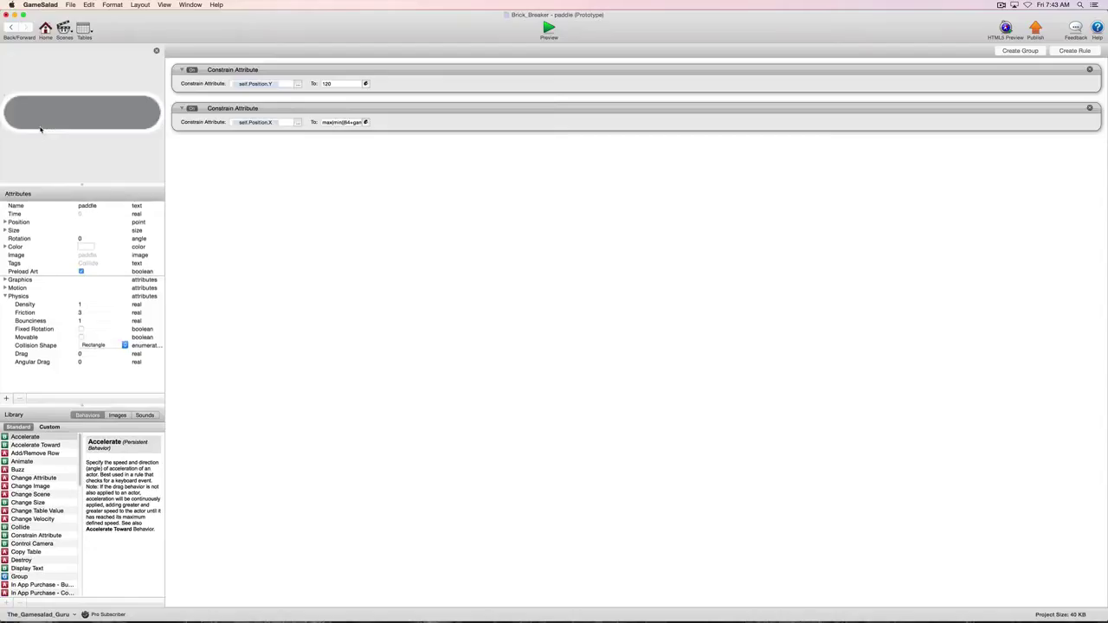
{"action": "double_click", "coordinate": [79, 322]}
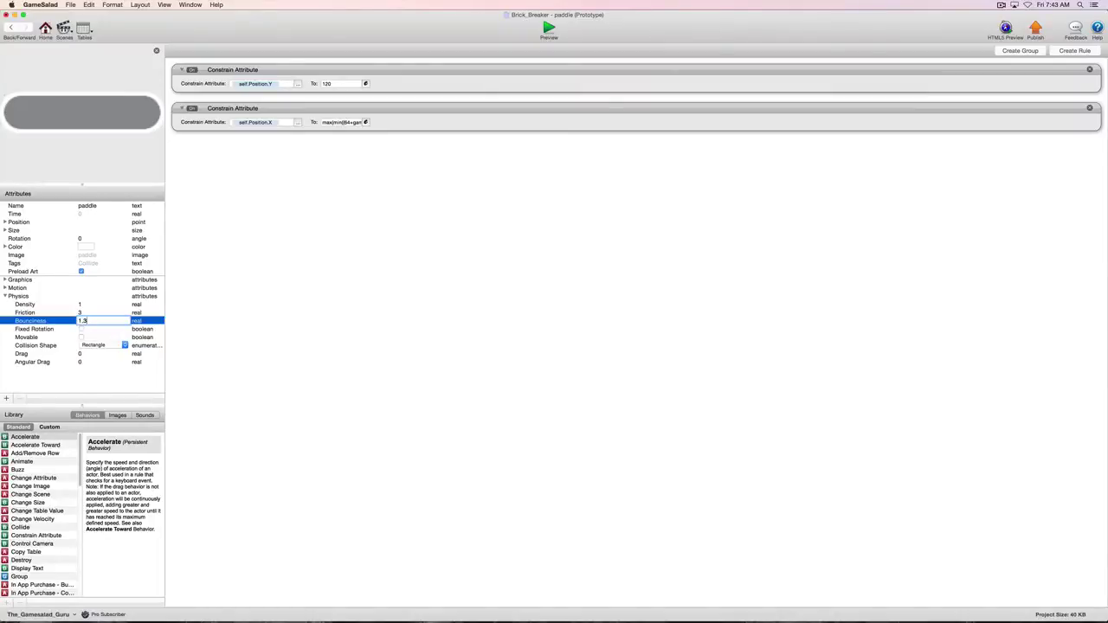
{"action": "left_click", "coordinate": [95, 353]}
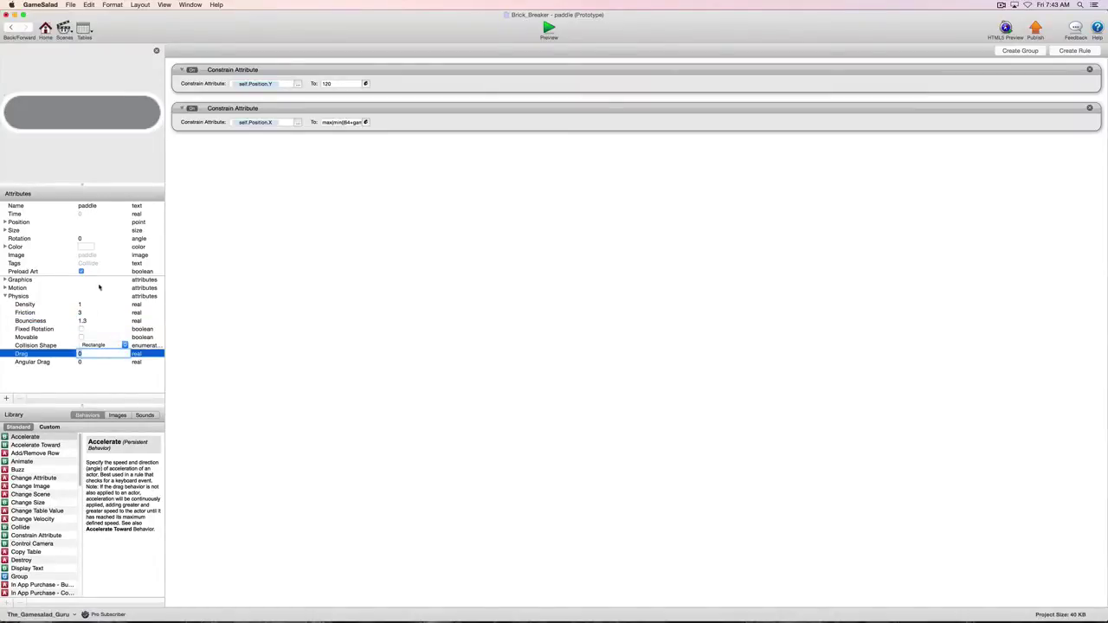
{"action": "left_click", "coordinate": [11, 29]}
{"action": "left_click", "coordinate": [550, 30]}
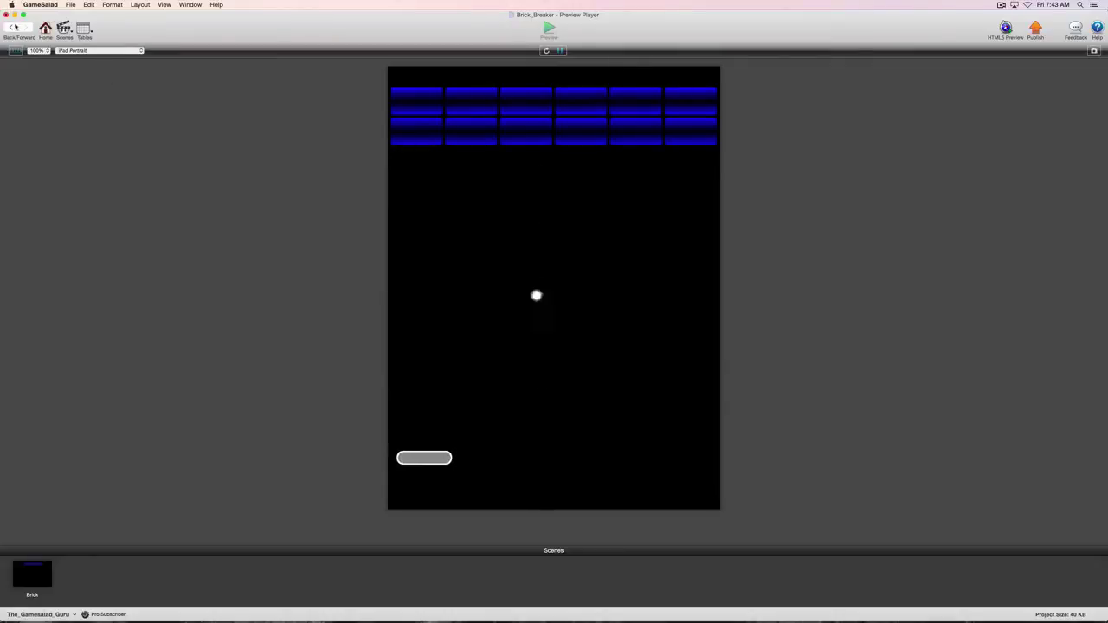
{"action": "left_click", "coordinate": [10, 28]}
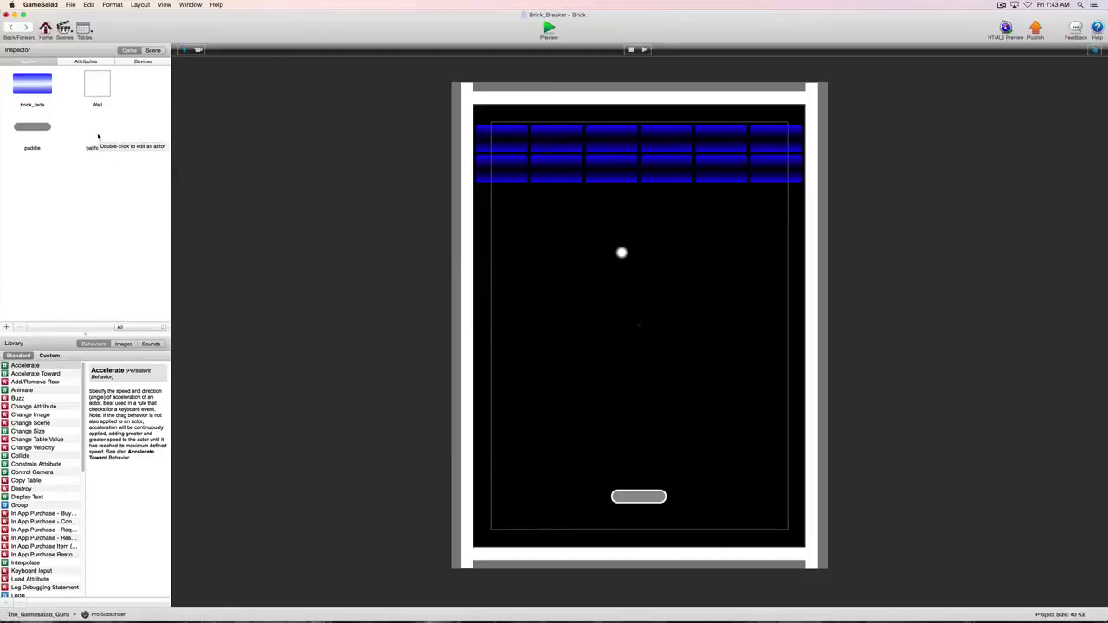
Enable Apply Max Speed on ballfading with a Max Speed of 1200, then return to the Brick scene.
{"action": "double_click", "coordinate": [98, 137]}
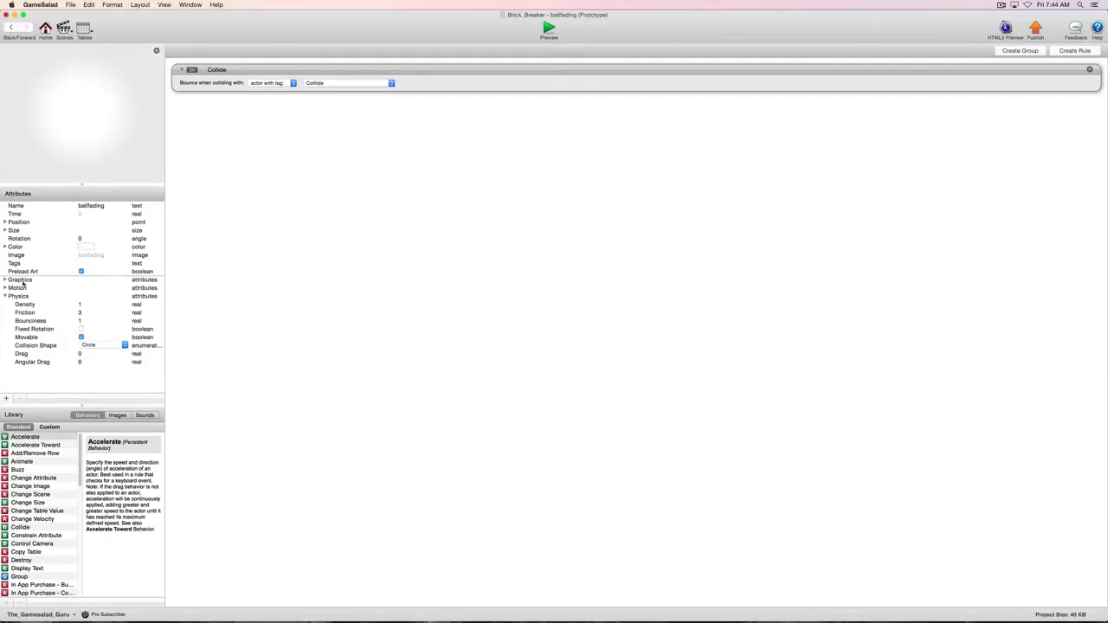
{"action": "left_click", "coordinate": [5, 288]}
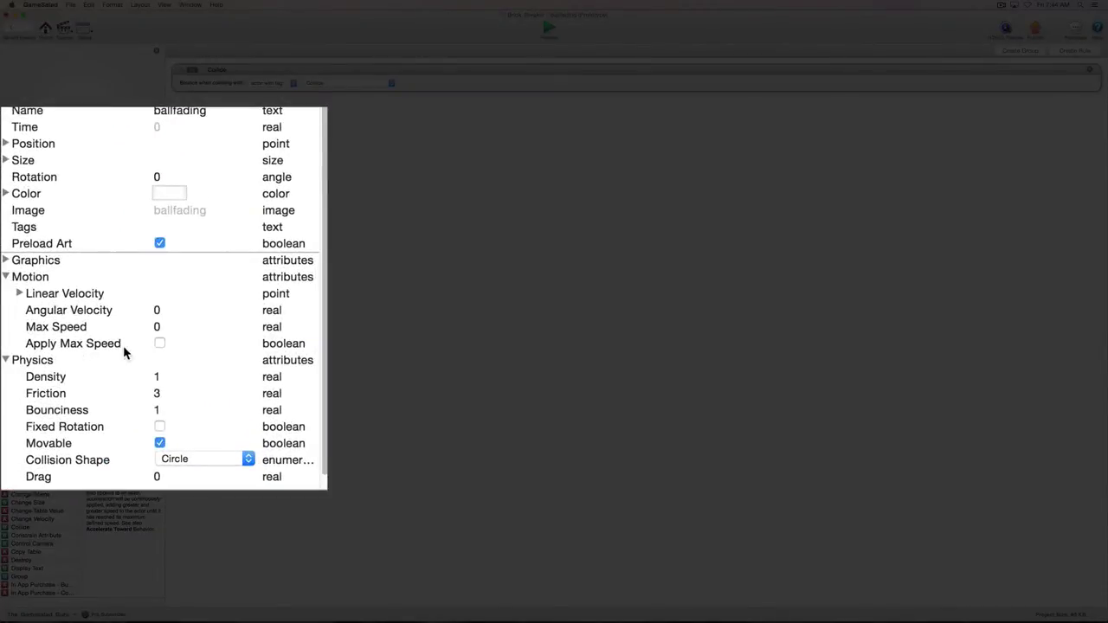
{"action": "left_click", "coordinate": [160, 343]}
{"action": "left_click", "coordinate": [159, 344]}
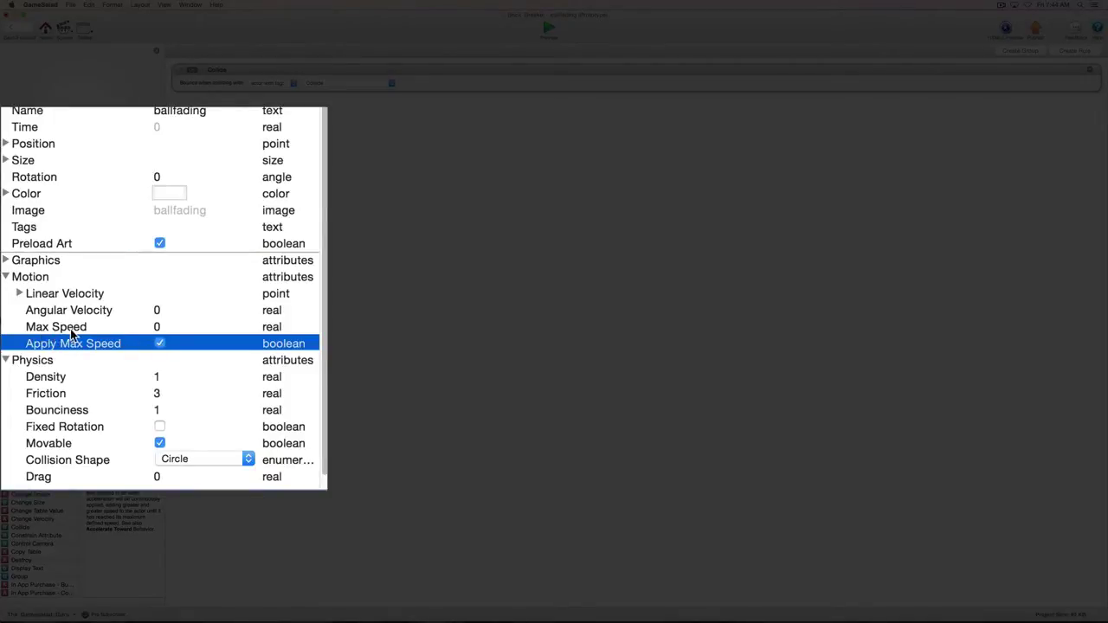
{"action": "double_click", "coordinate": [156, 327]}
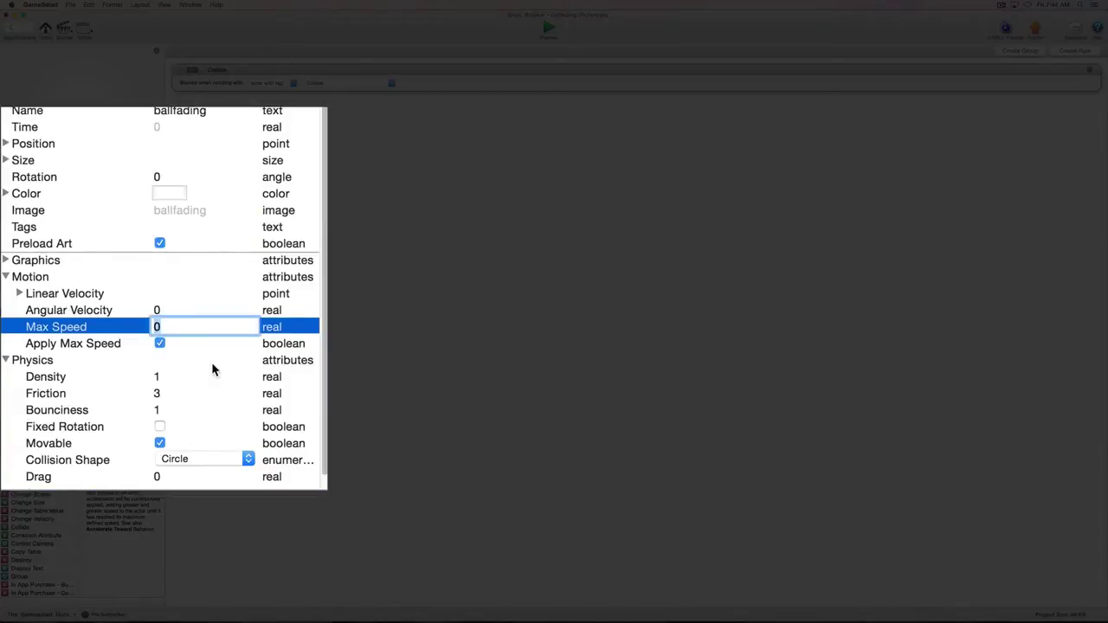
{"action": "type", "text": "1200"}
{"action": "key", "text": "Tab"}
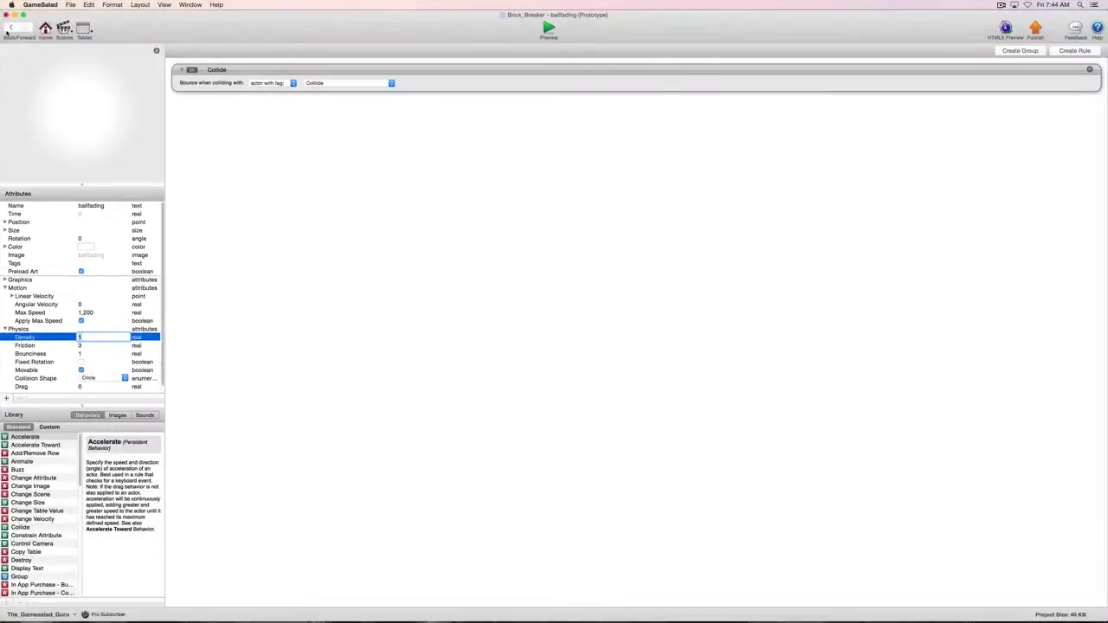
{"action": "left_click", "coordinate": [10, 29]}
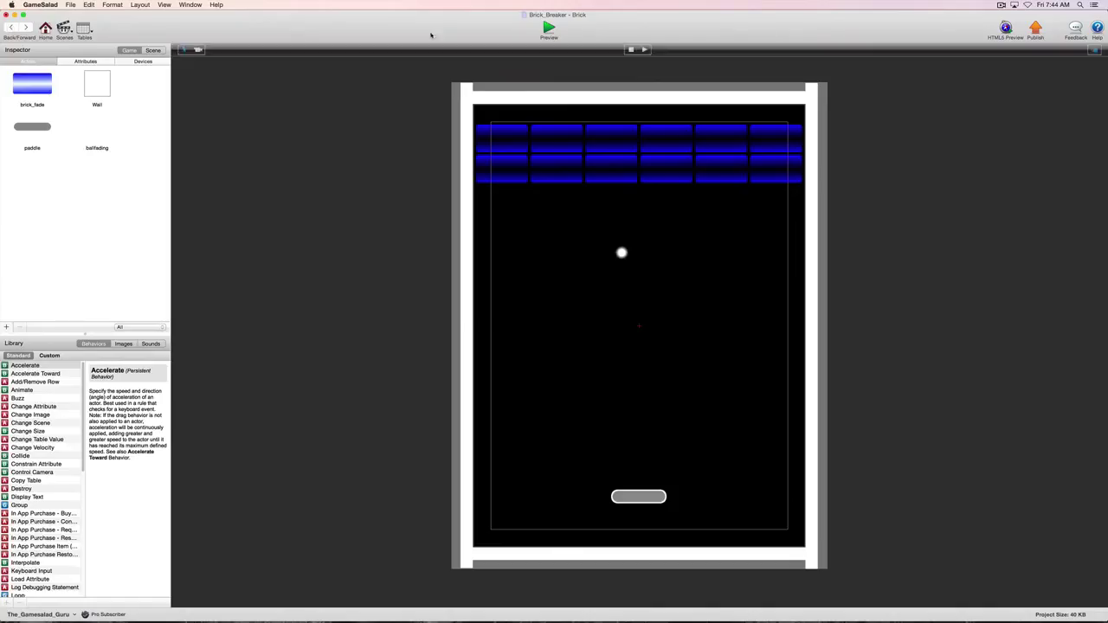
{"action": "left_click", "coordinate": [548, 30]}
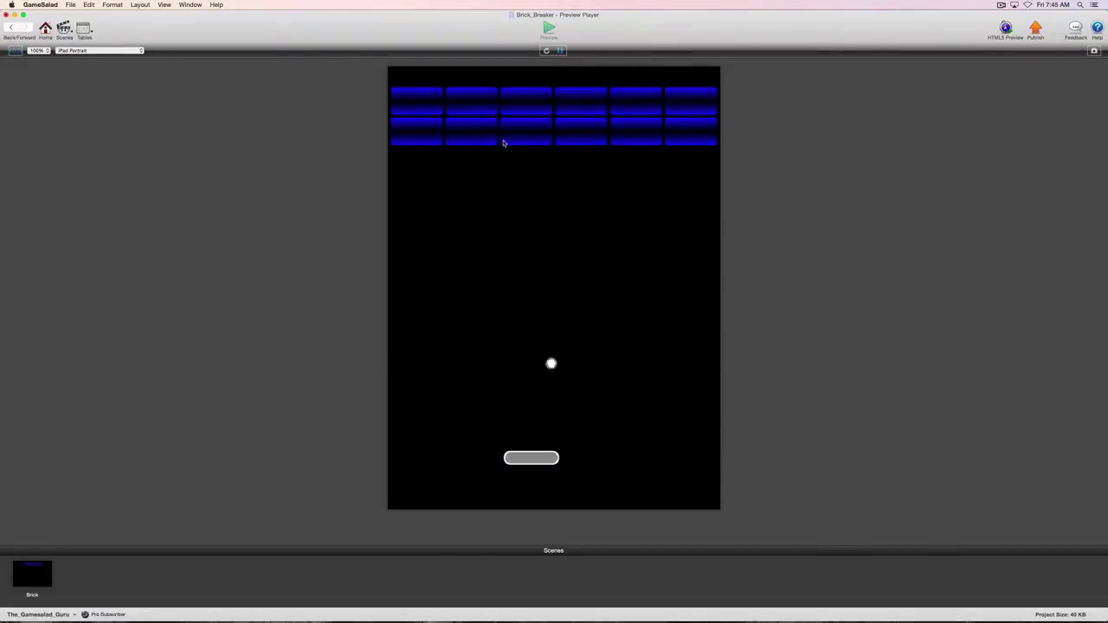
{"action": "left_click", "coordinate": [8, 29]}
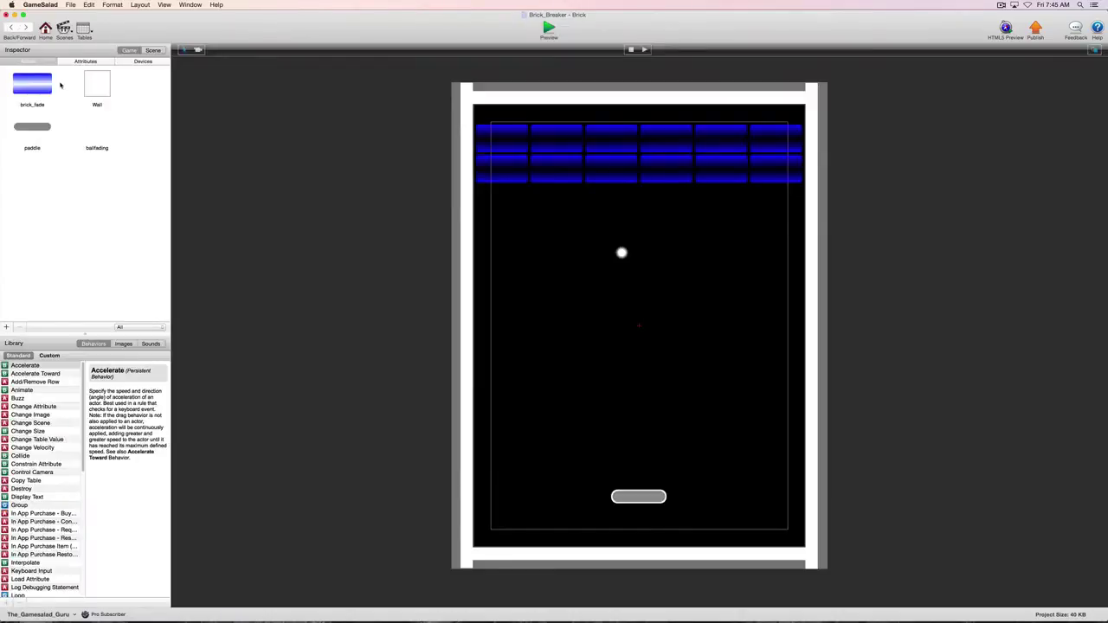